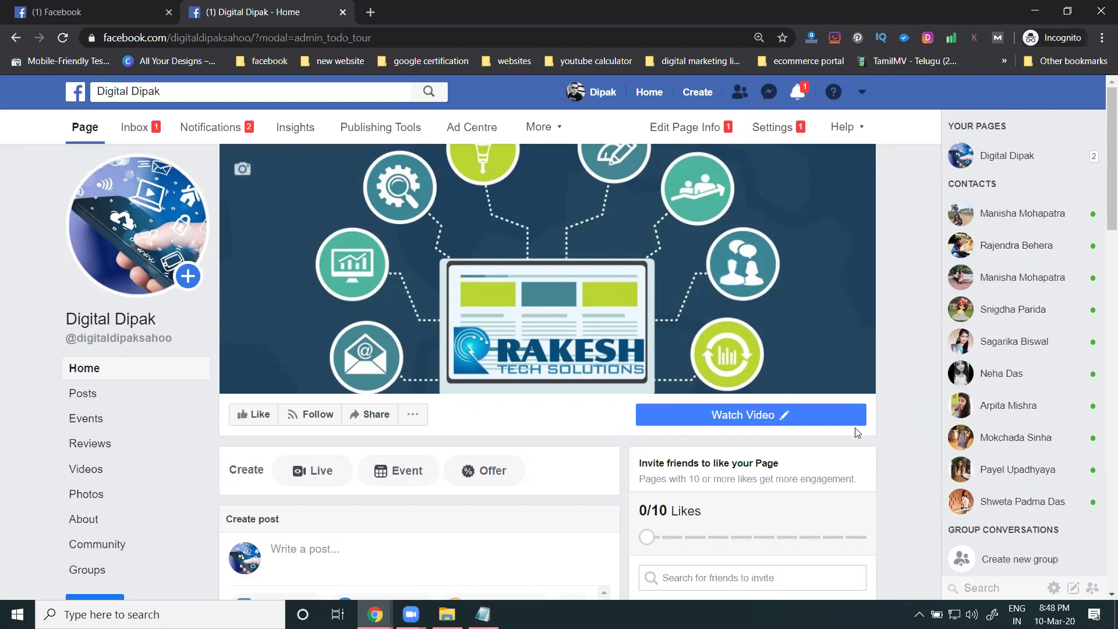
- Open the Creator Studio bookmark from Chrome's facebook folder for the Digital Dipak page
left_click(368, 12)
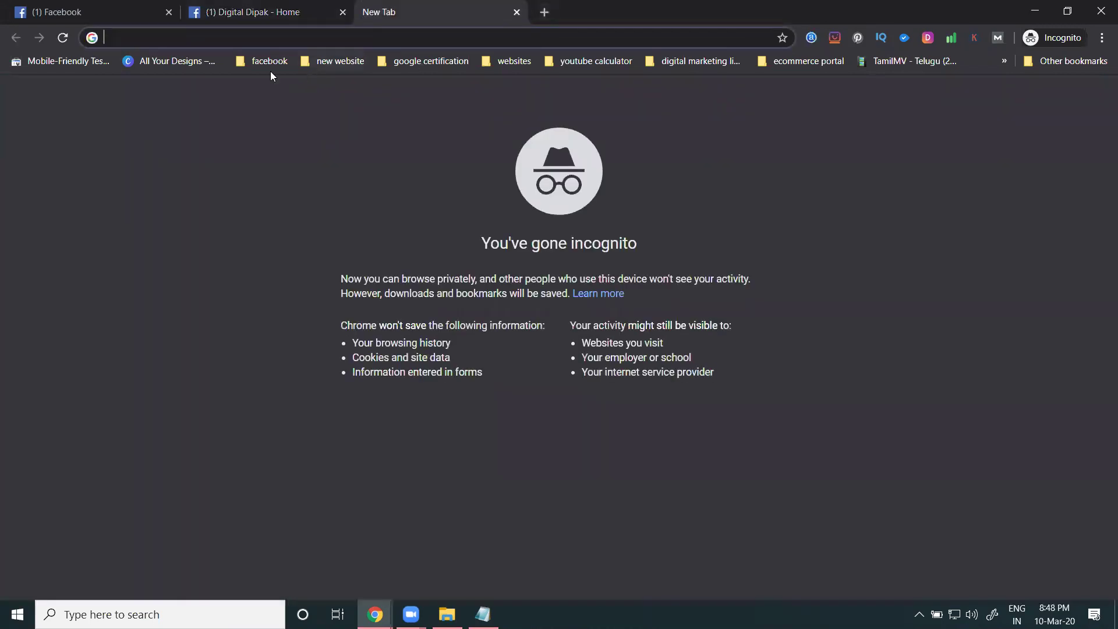
left_click(262, 63)
left_click(281, 166)
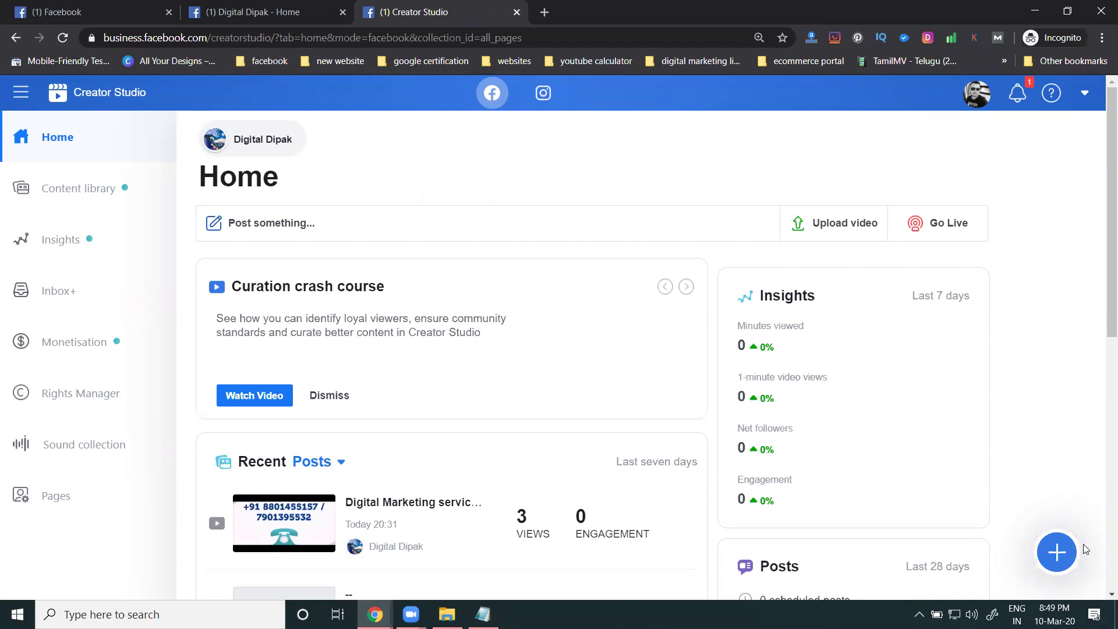
- Start a Multiple videos upload from Creator Studio's create menu
left_click(1057, 552)
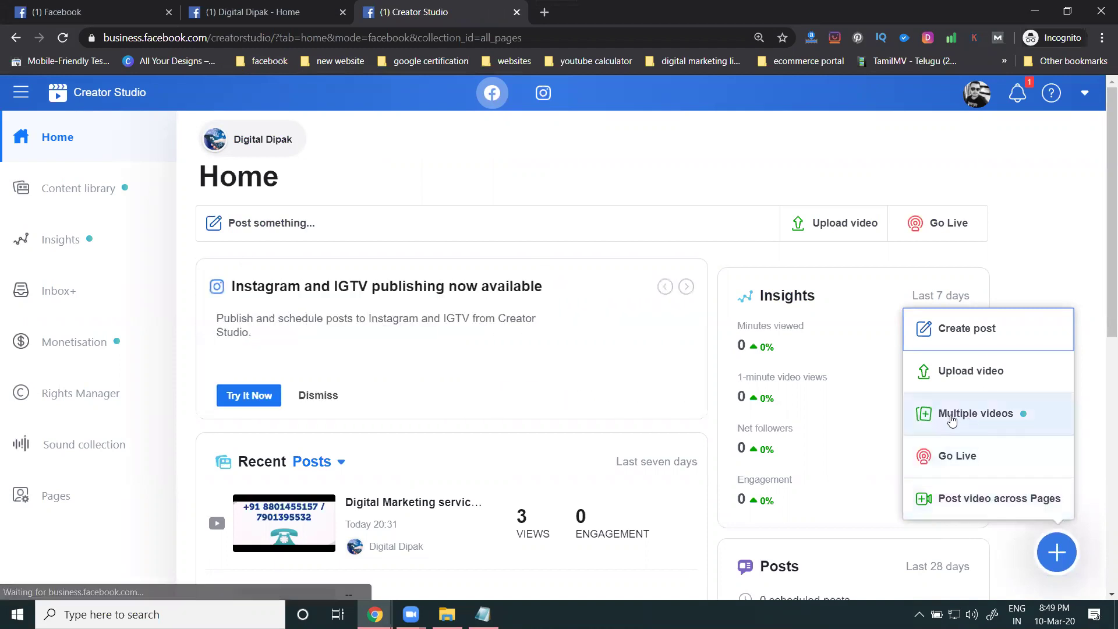
left_click(986, 418)
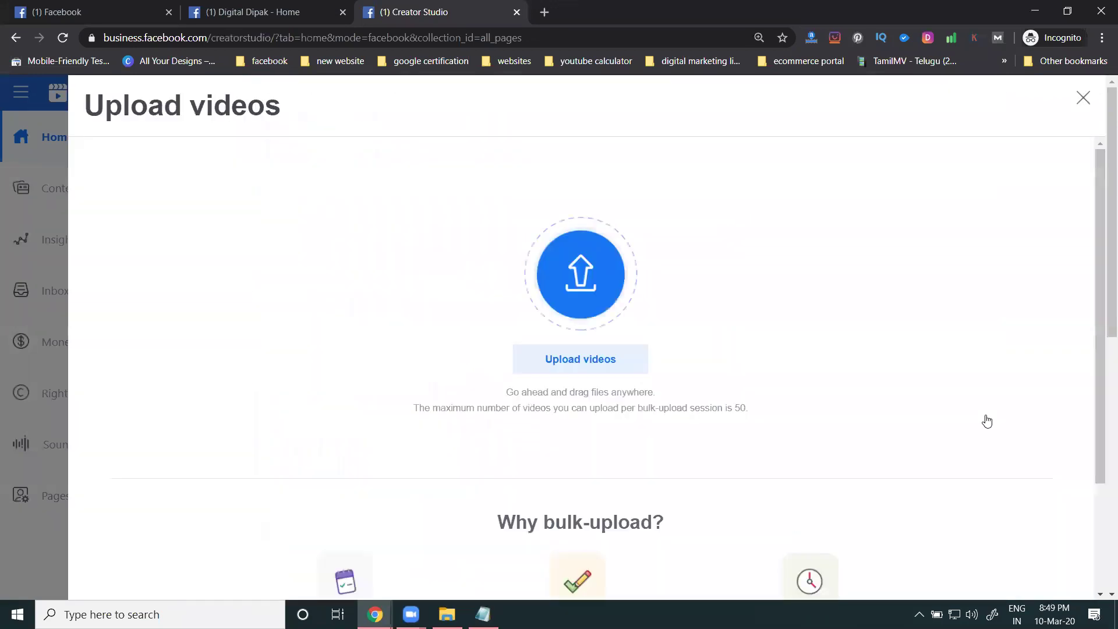
- Select and upload all four videos from DATA (G:) > zoom > 2020-03-06
left_click(591, 359)
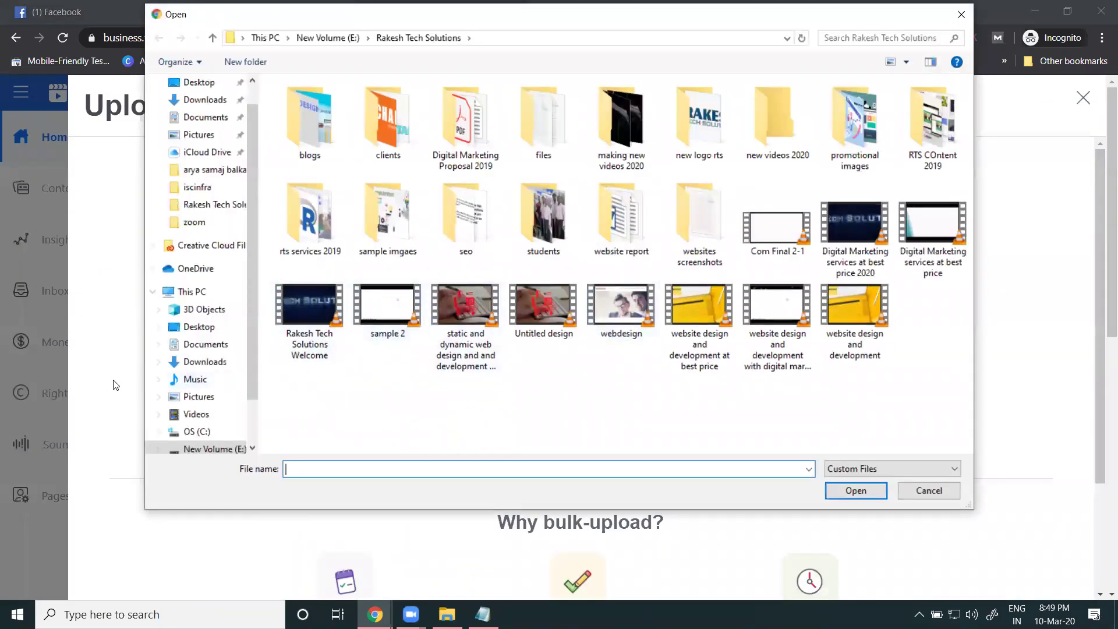
scroll(217, 389, "down", 1)
left_click(214, 418)
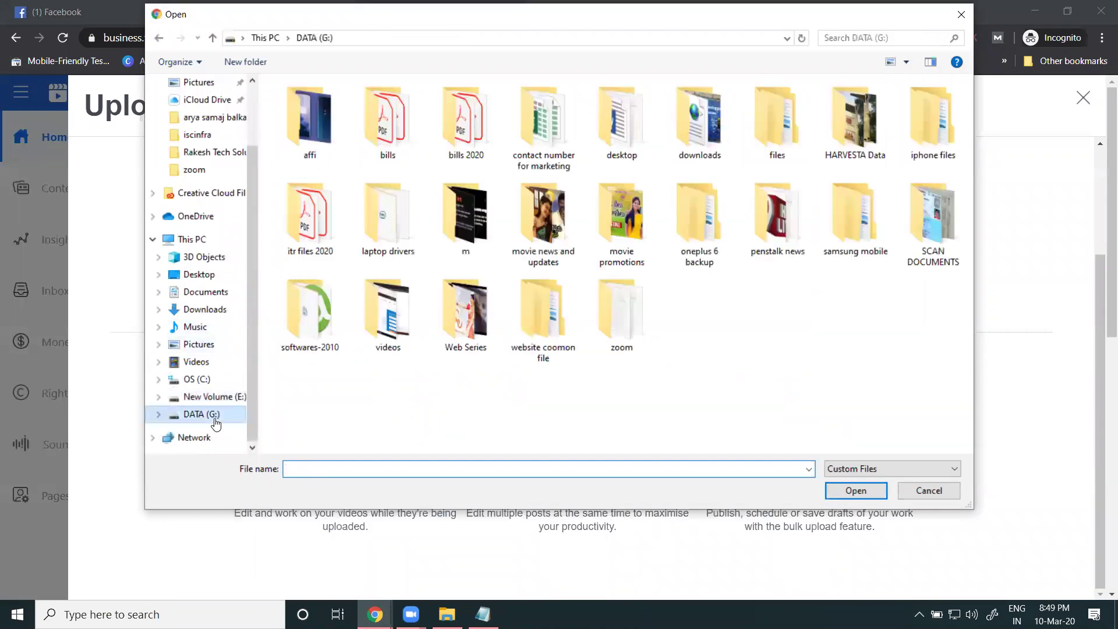
double_click(633, 332)
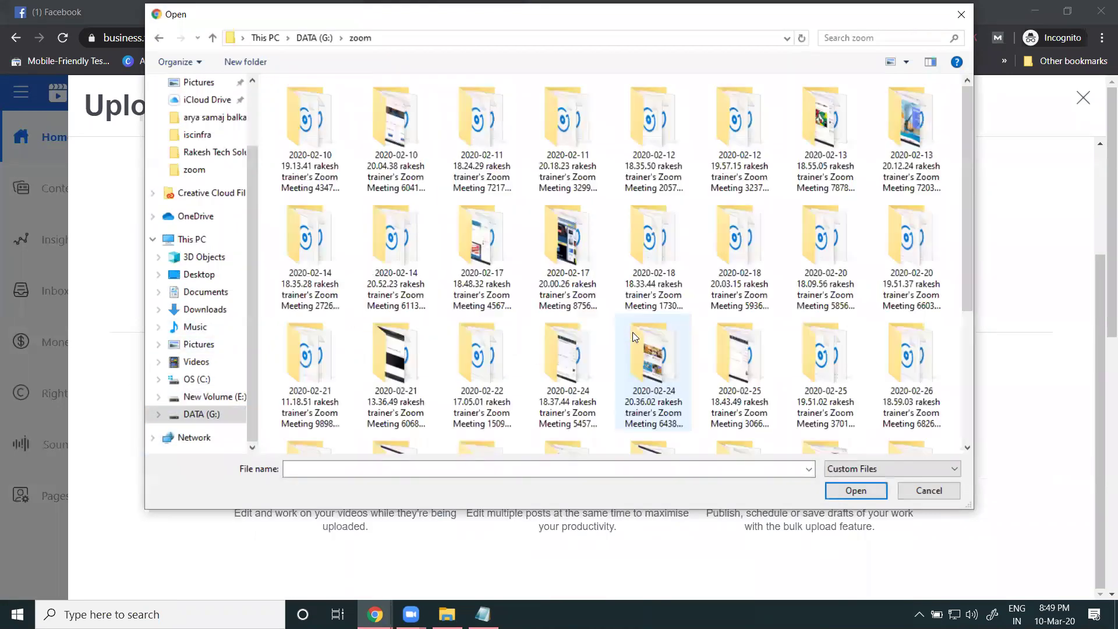
scroll(632, 332, "down", 3)
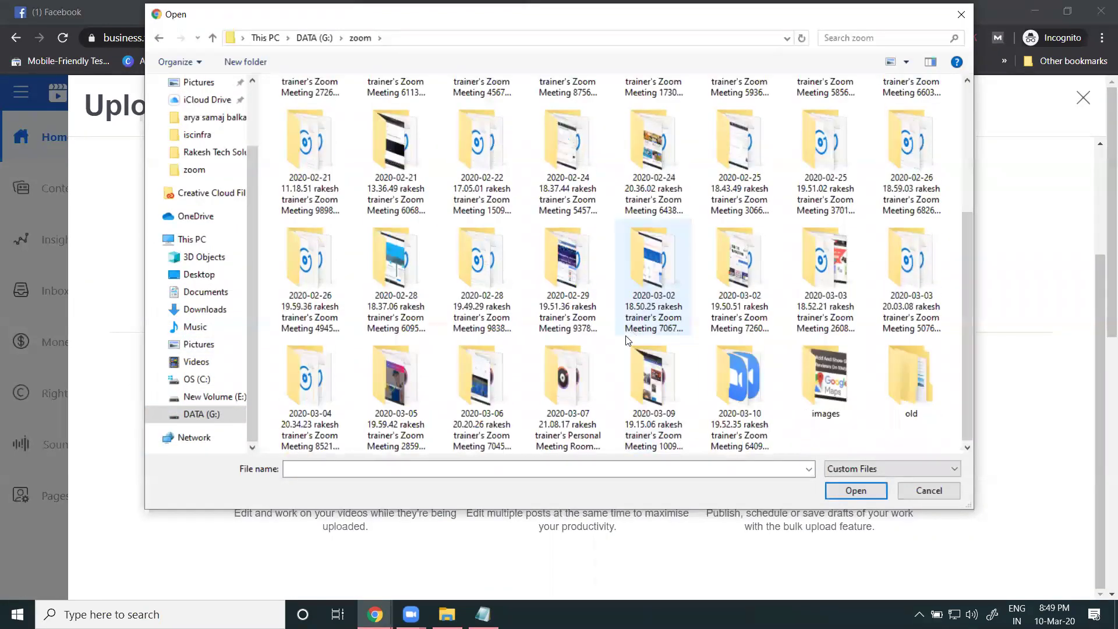
double_click(554, 395)
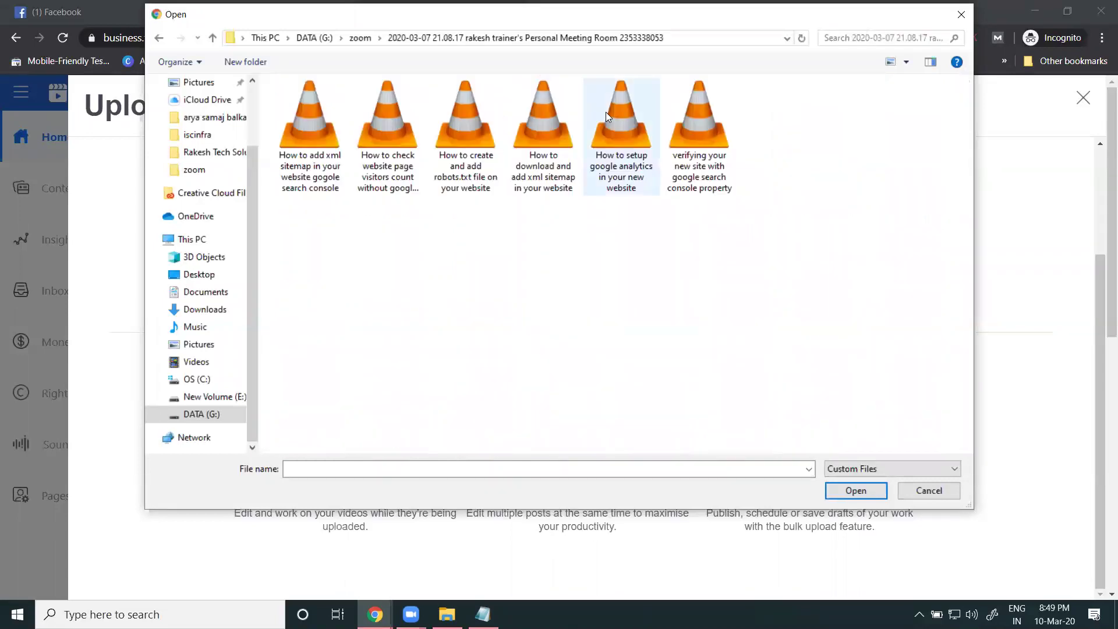
left_click(360, 37)
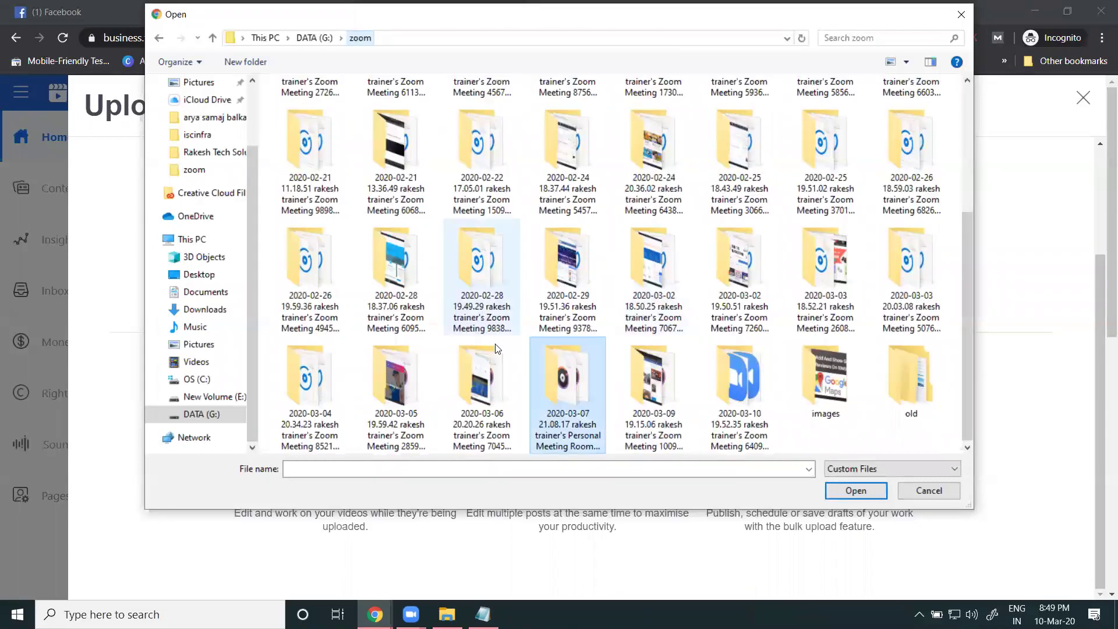
double_click(497, 395)
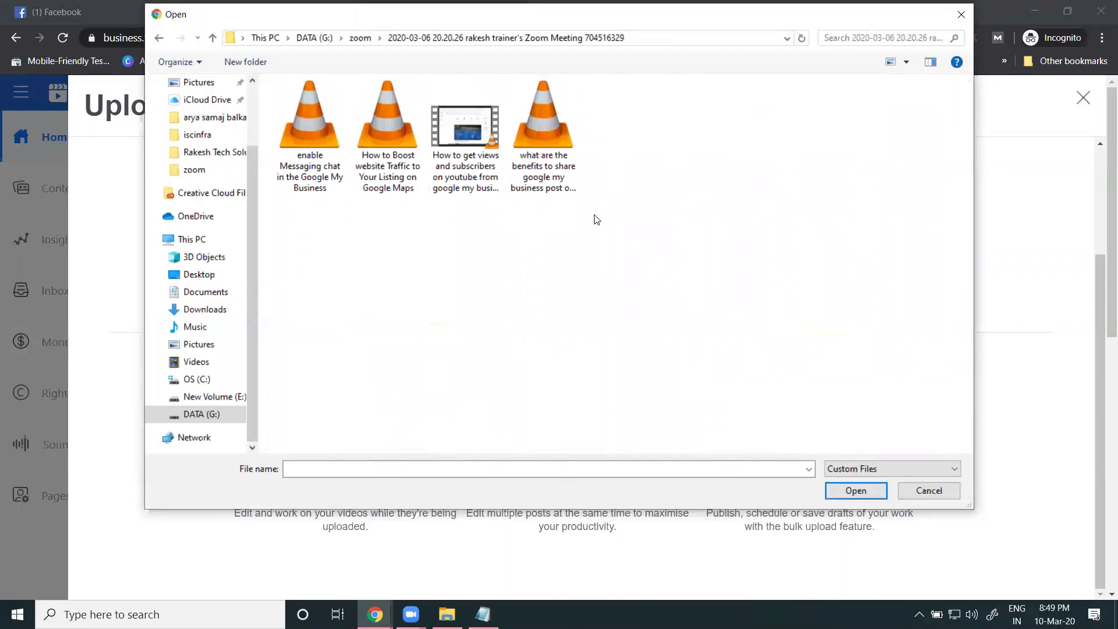
left_click_drag(595, 220, 286, 135)
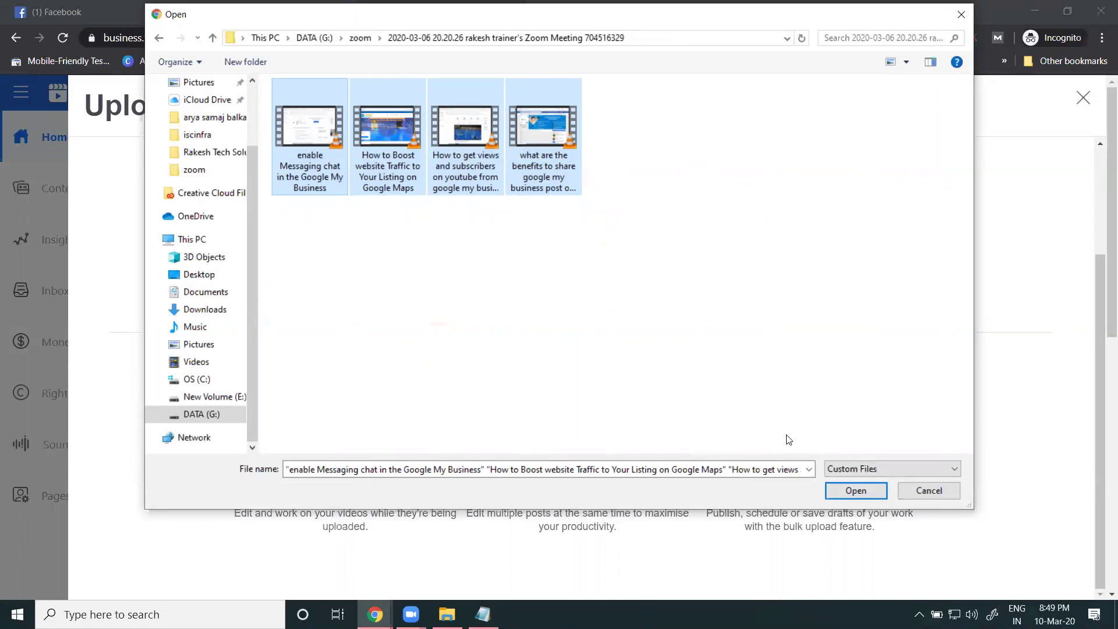
left_click(839, 486)
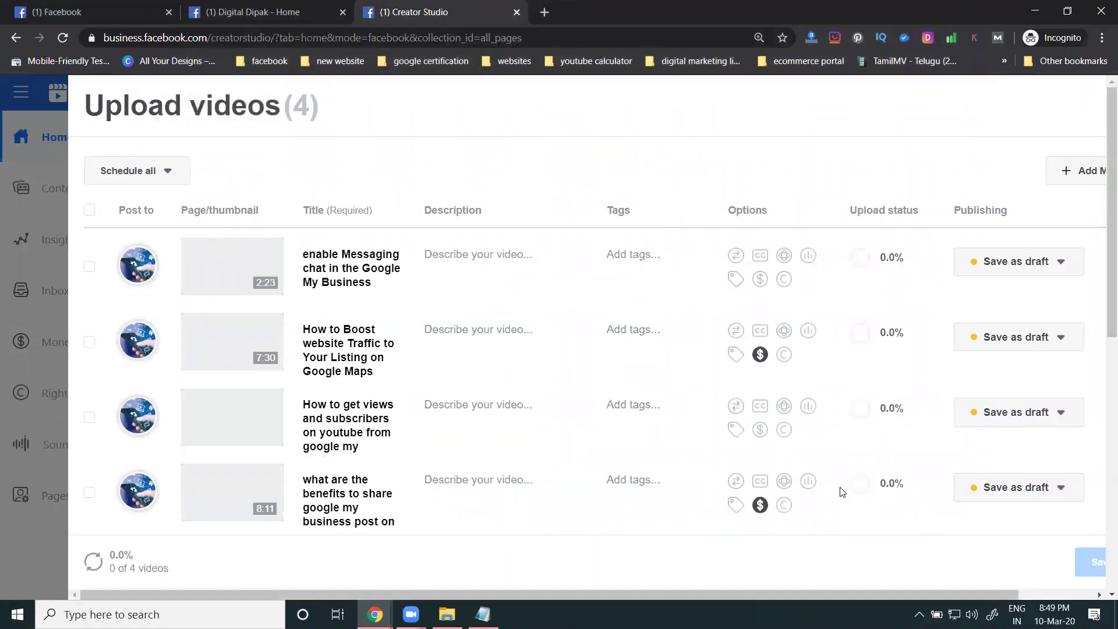
left_click(160, 179)
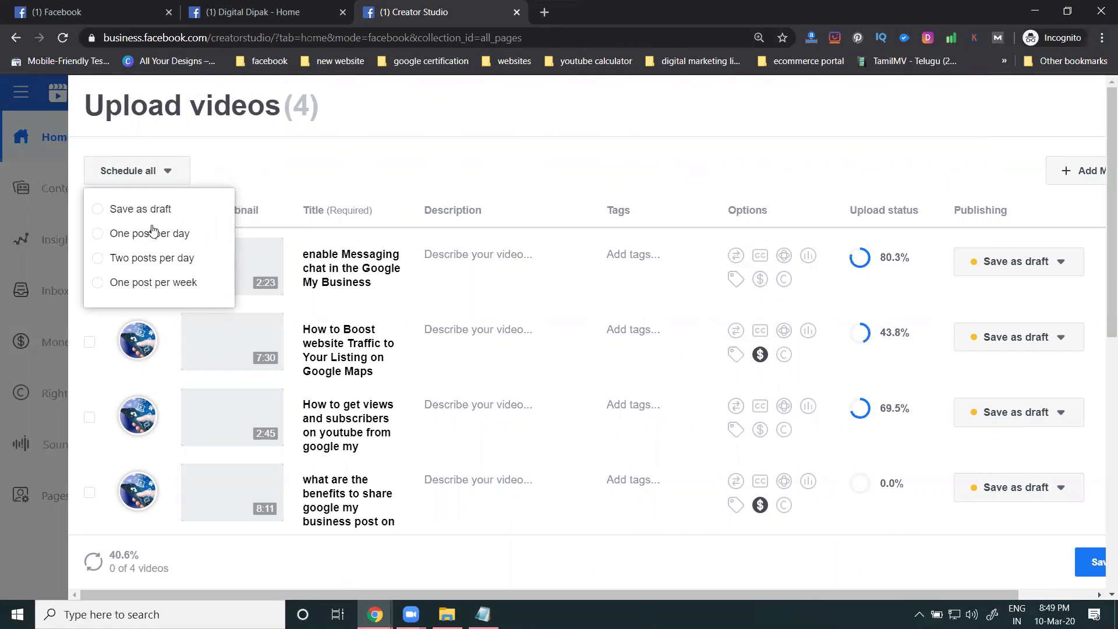
left_click(475, 131)
left_click(354, 265)
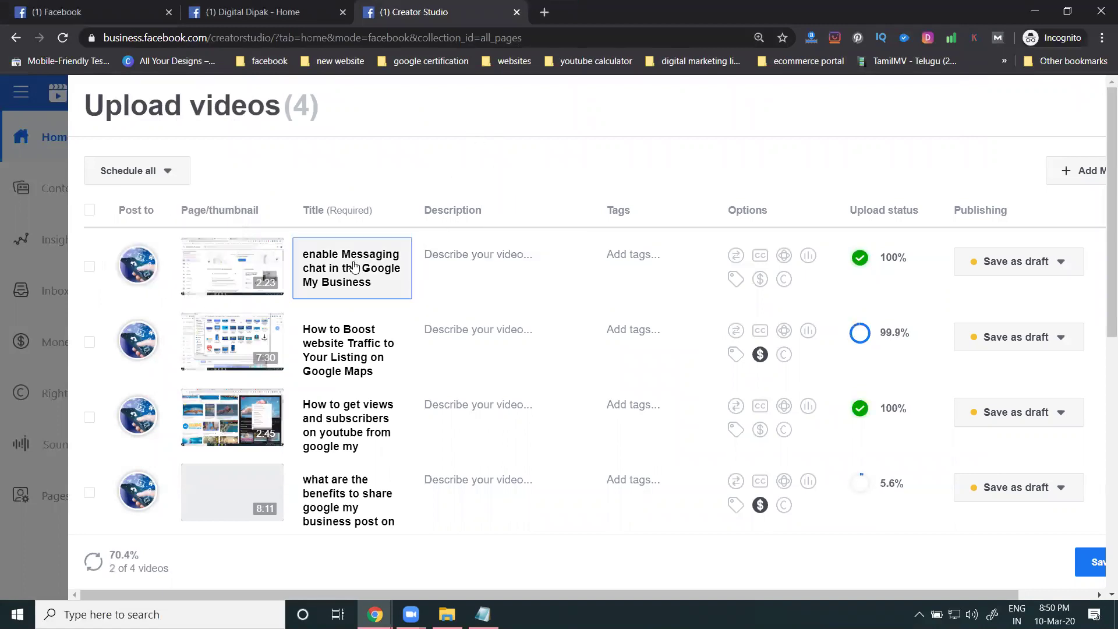
left_click(556, 332)
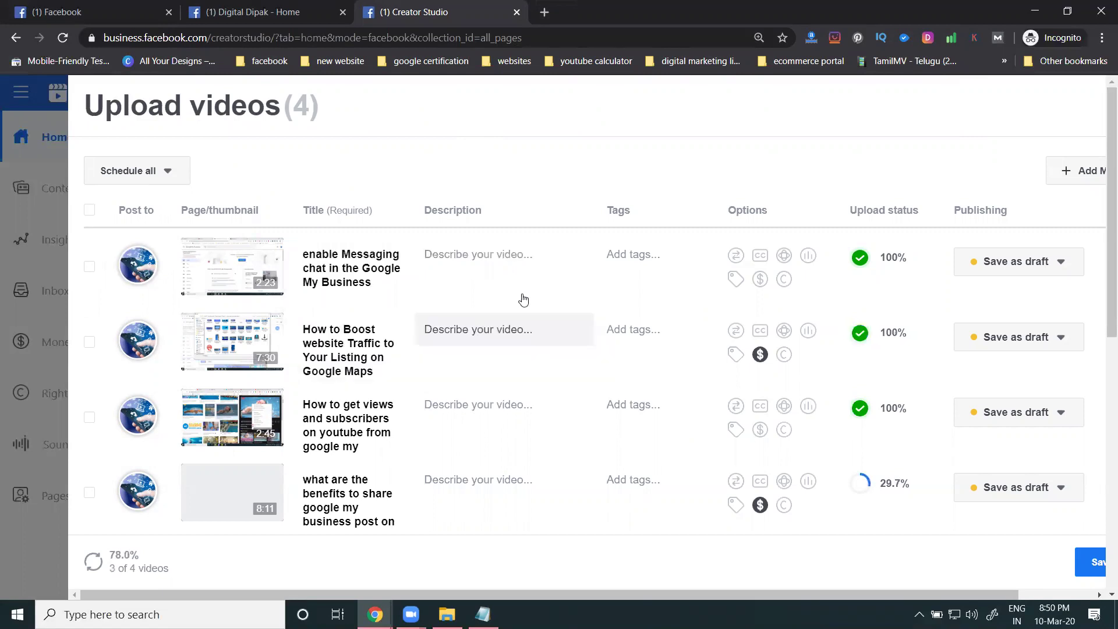
- Paste the first video's title as its description and add it as a tag
left_click(502, 255)
type("enable Messaging chat in the Google My Business")
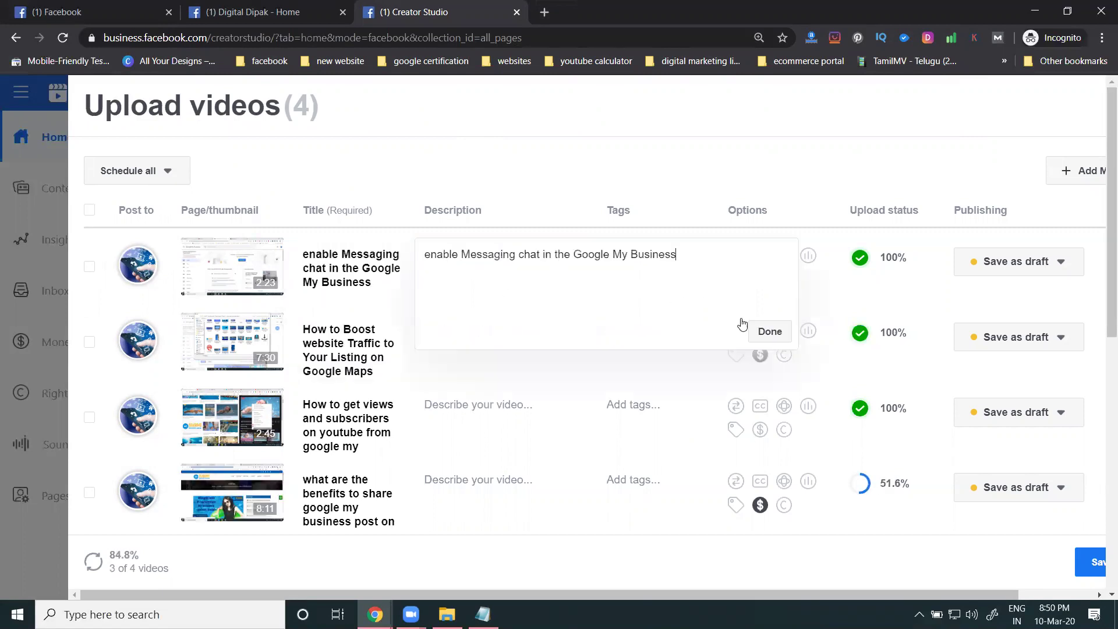
left_click(765, 331)
left_click(640, 250)
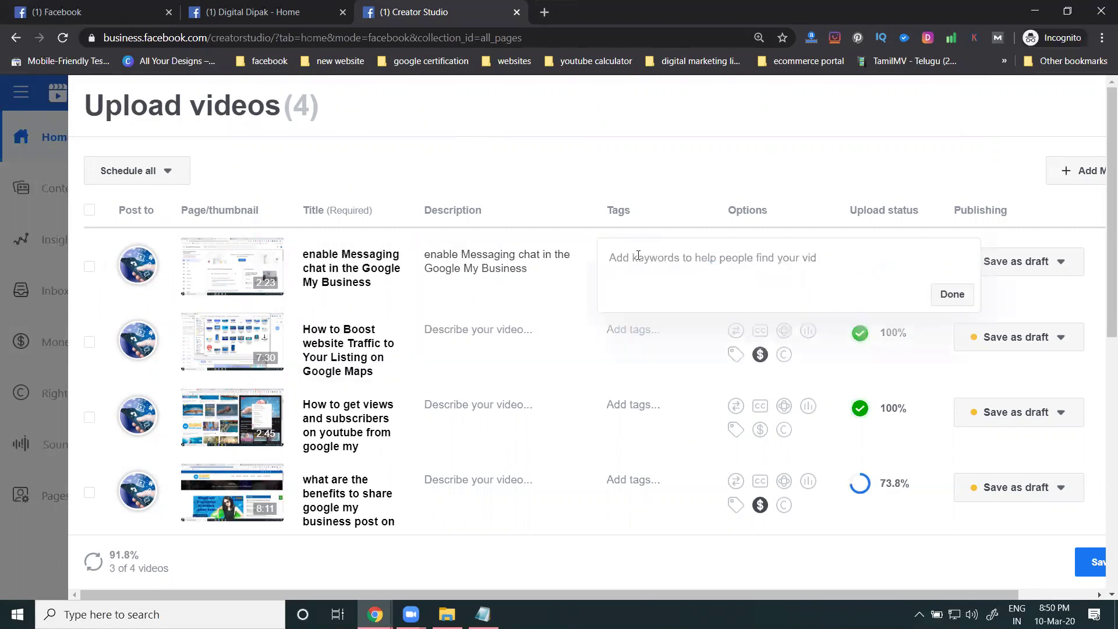
type("enable Messaging chat in the Google My Business")
key("Return")
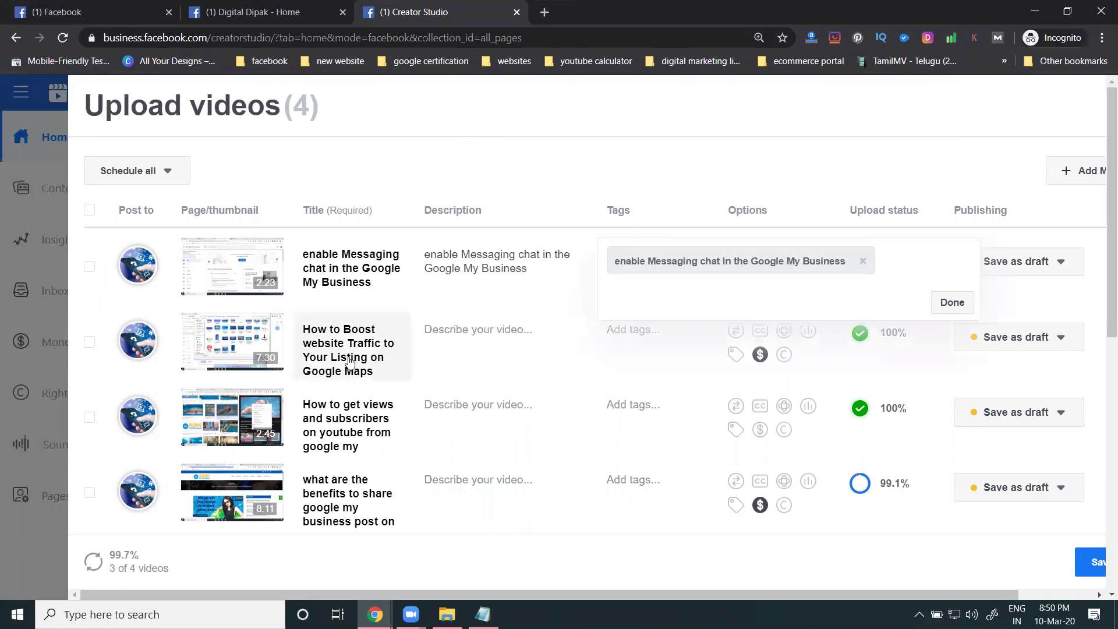
left_click(348, 359)
- Copy the second video's title into its description and tags
key("ctrl+a")
key("ctrl+c")
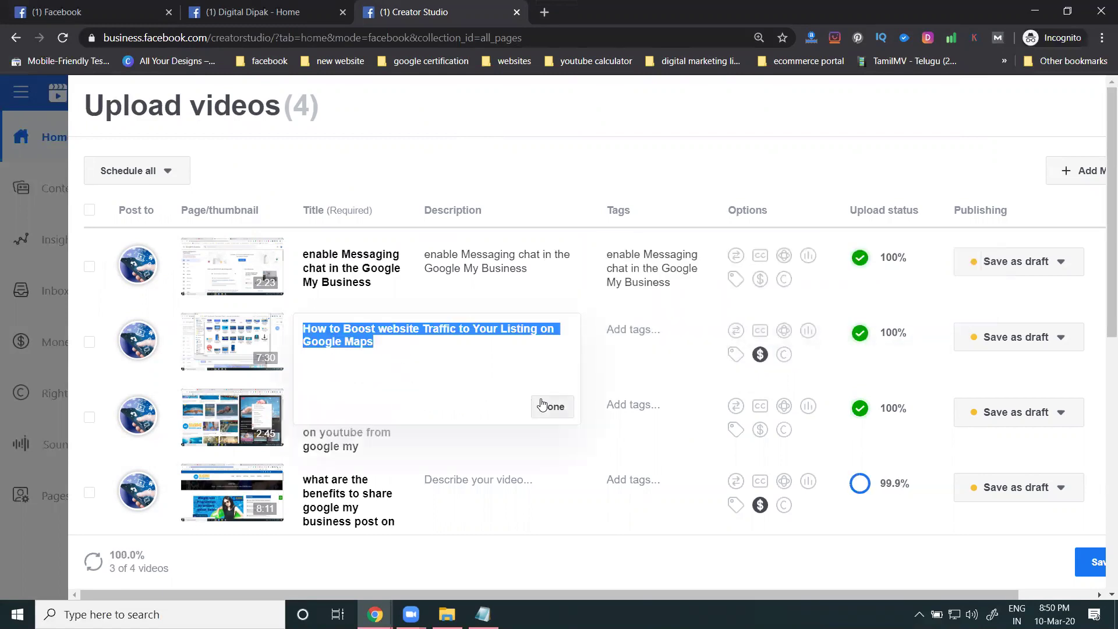
left_click(550, 406)
left_click(494, 339)
key("ctrl+v")
key("Return")
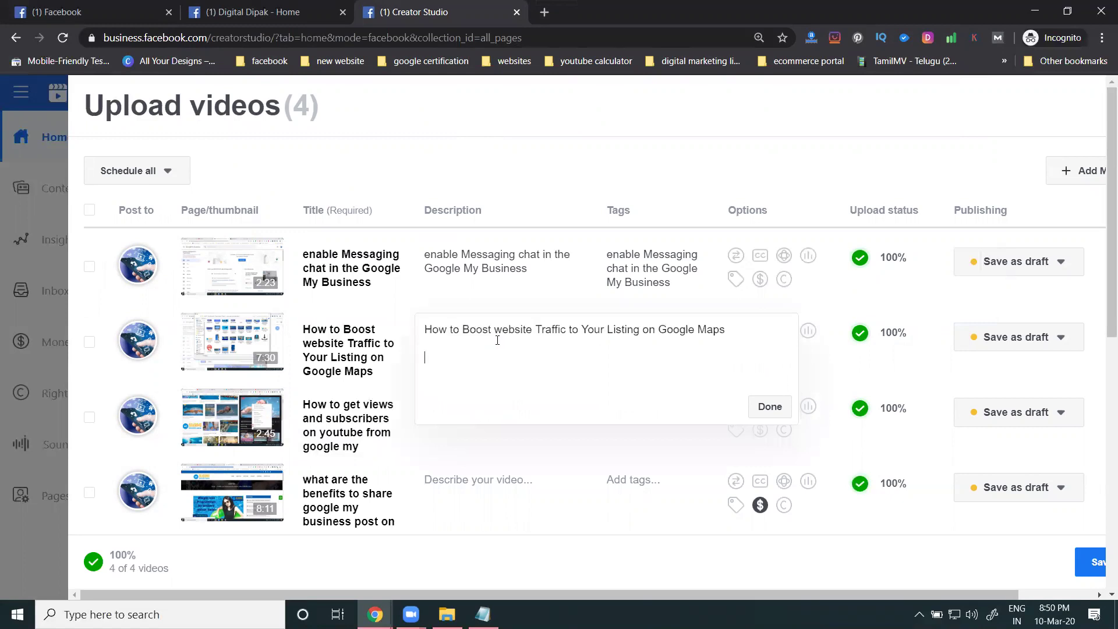
left_click(759, 411)
left_click(647, 337)
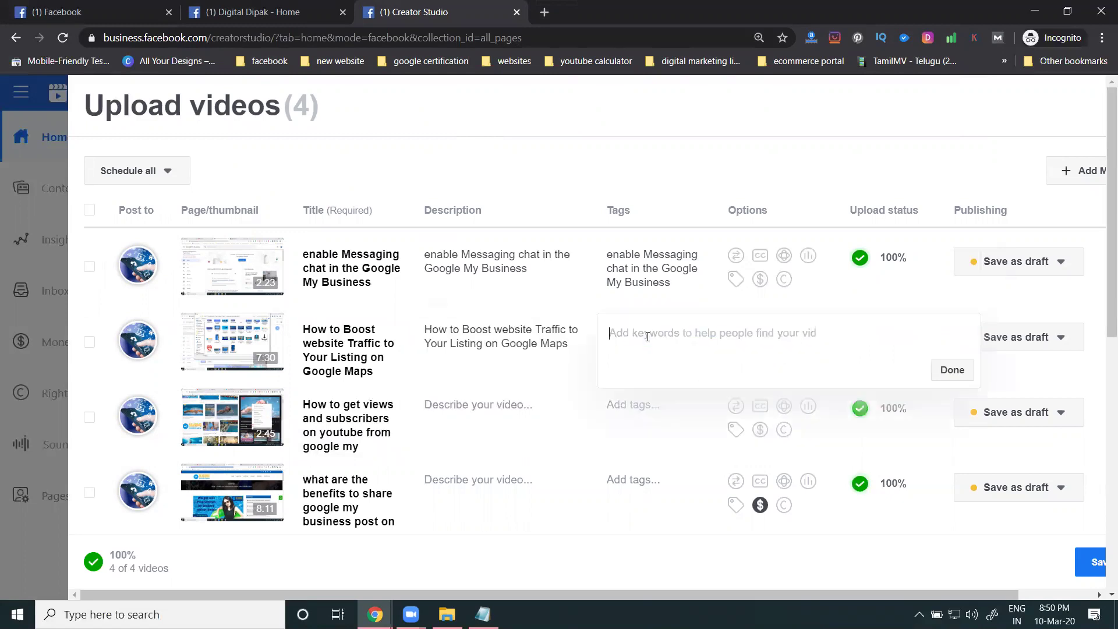
key("ctrl+v")
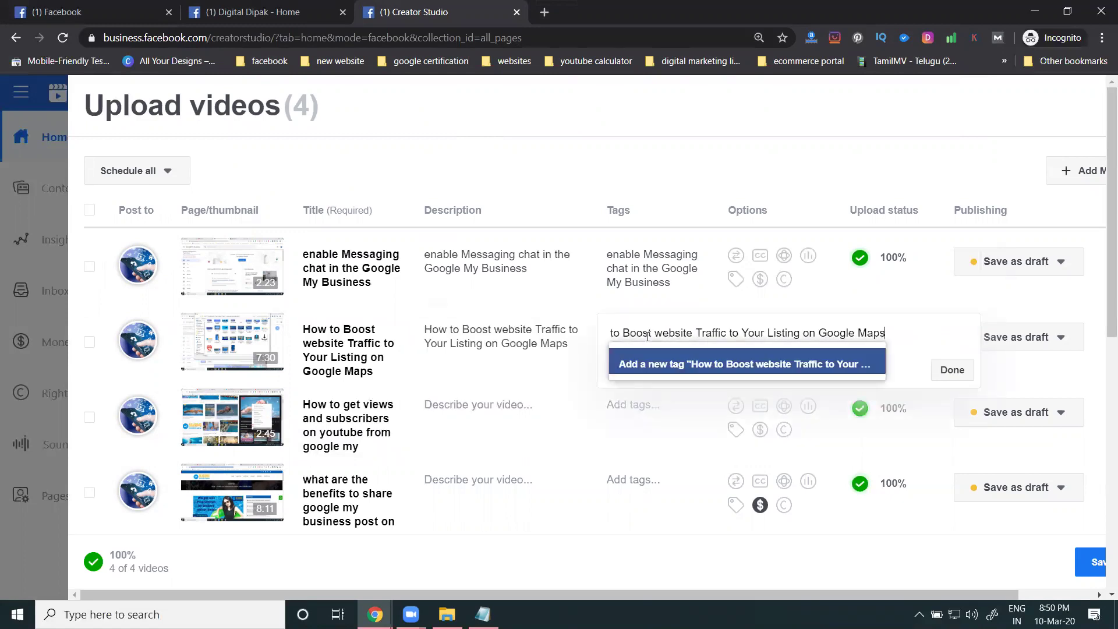
key("Return")
left_click(354, 407)
- Copy the third video's title into its description and tags
double_click(352, 404)
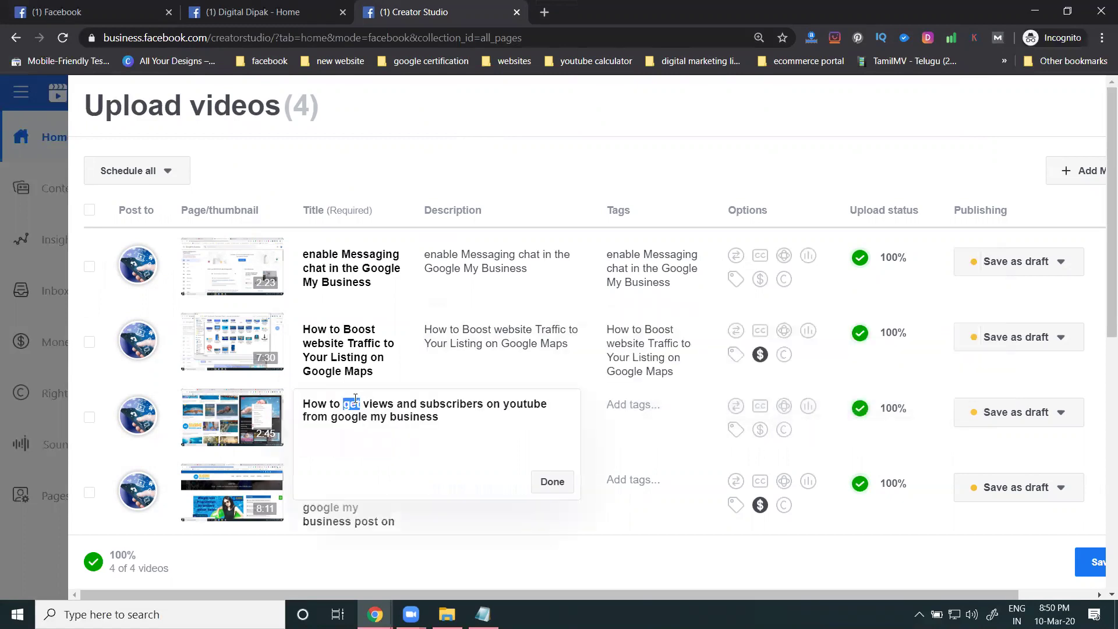
triple_click(355, 403)
key("ctrl+c")
left_click(552, 481)
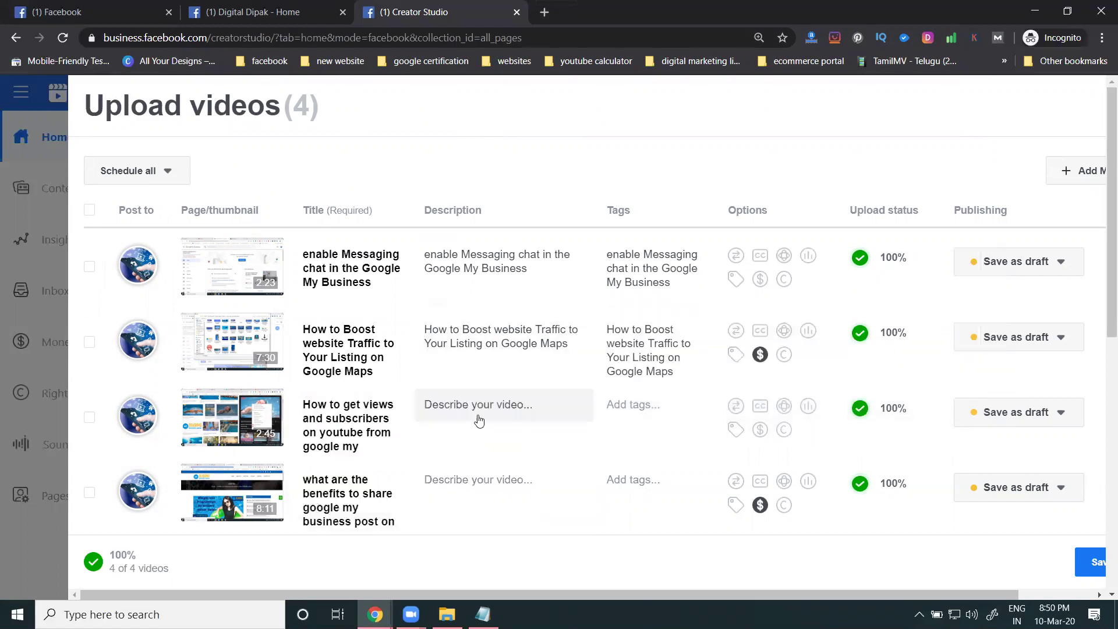
left_click(477, 416)
key("ctrl+v")
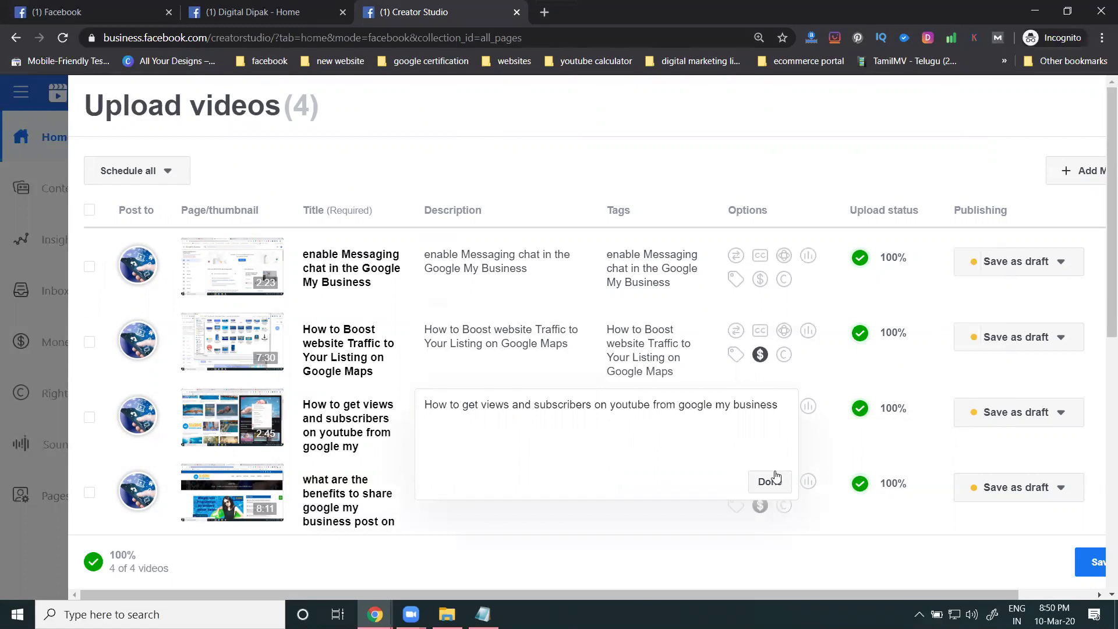
left_click(769, 482)
left_click(667, 414)
key("ctrl+v")
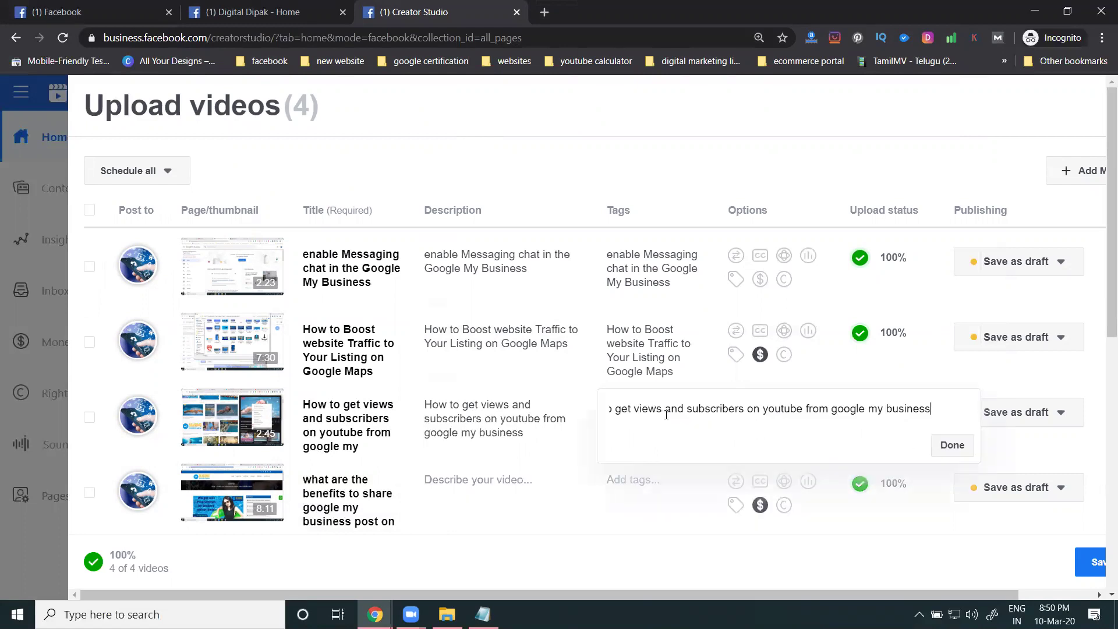
key("Return")
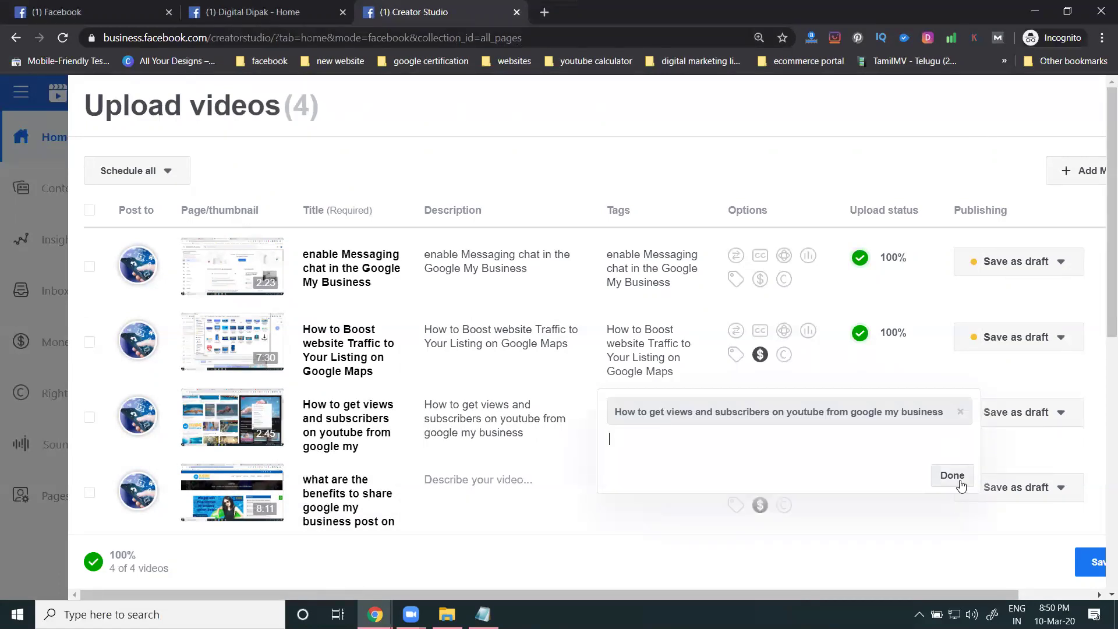
left_click(952, 475)
- Copy the fourth video's title into its description and tags
double_click(367, 521)
triple_click(355, 492)
key("ctrl+c")
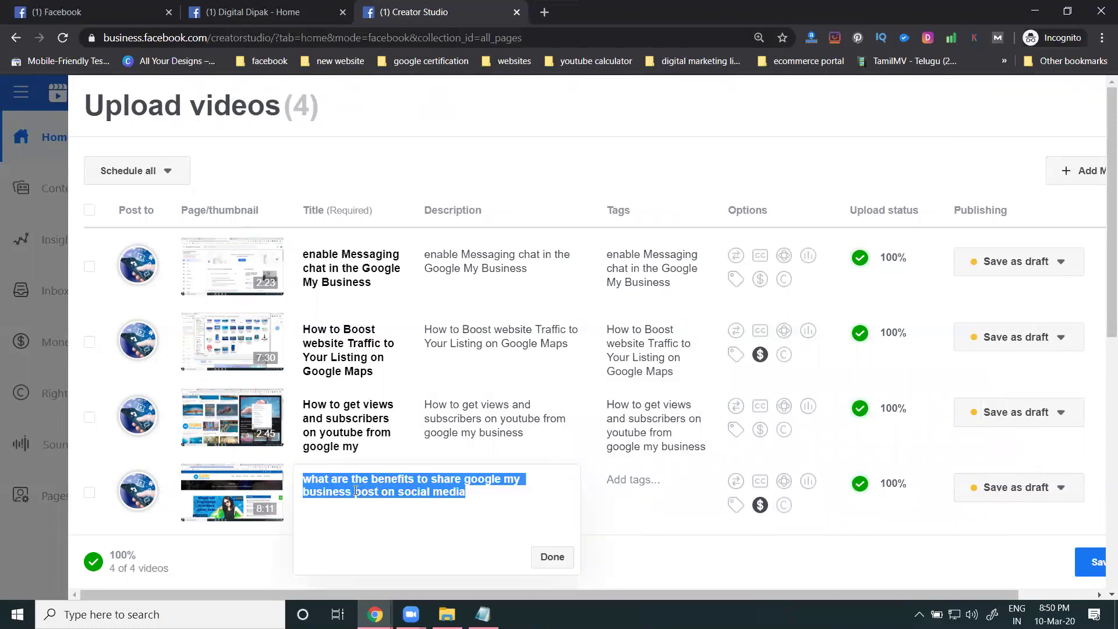
left_click(553, 556)
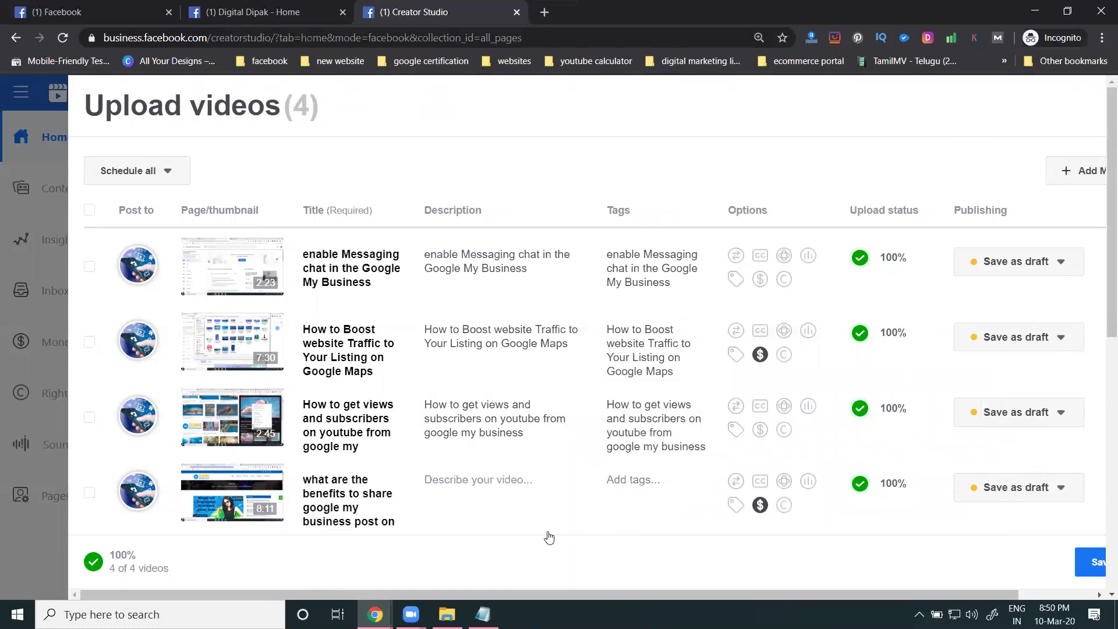
left_click(526, 487)
key("ctrl+v")
left_click(766, 556)
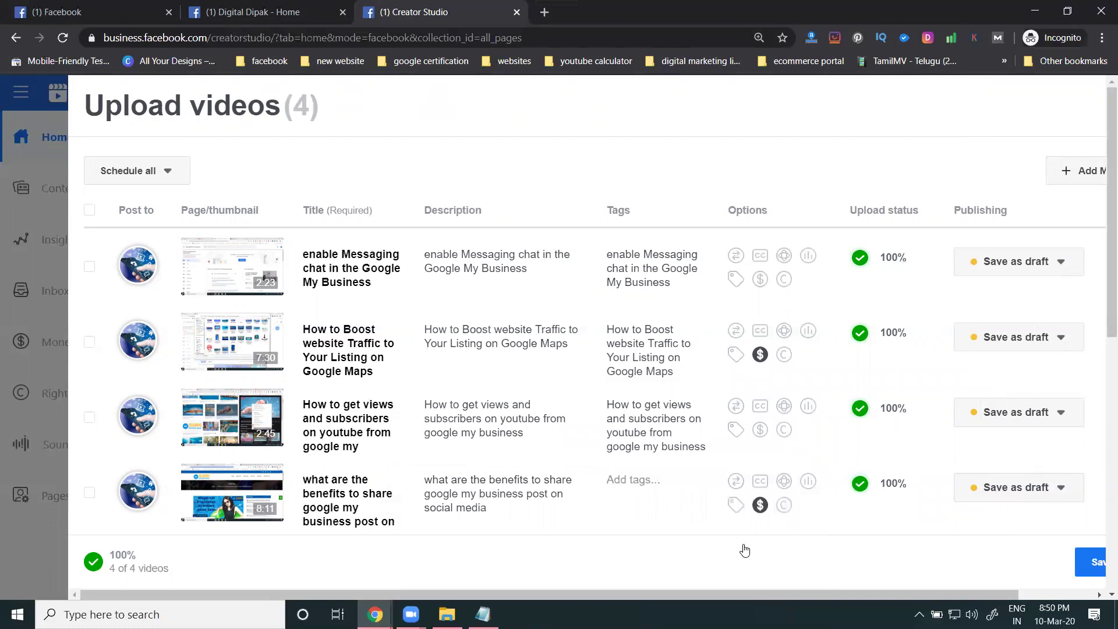
left_click(648, 483)
key("ctrl+v")
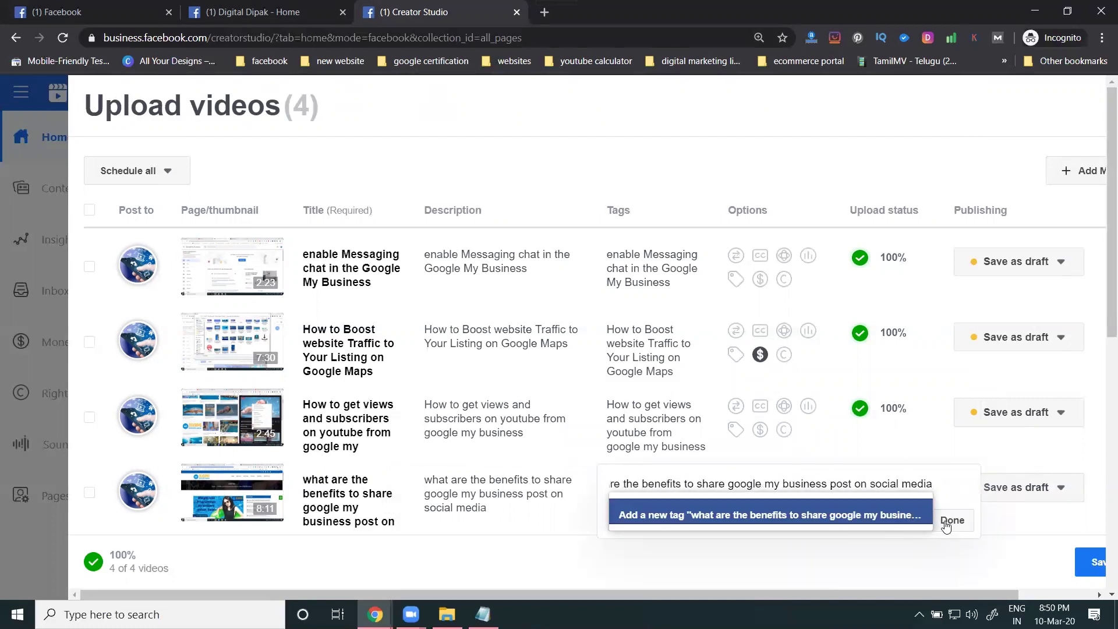
left_click(872, 518)
- Confirm the fourth video's tags and set the first video to Publish now
left_click(945, 552)
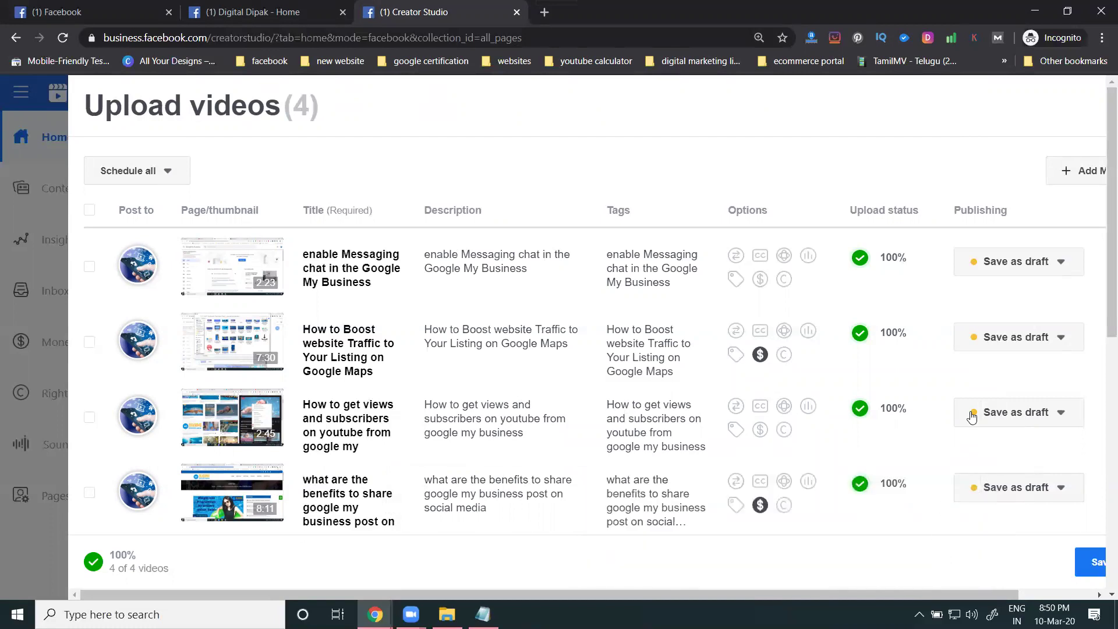
left_click(1004, 265)
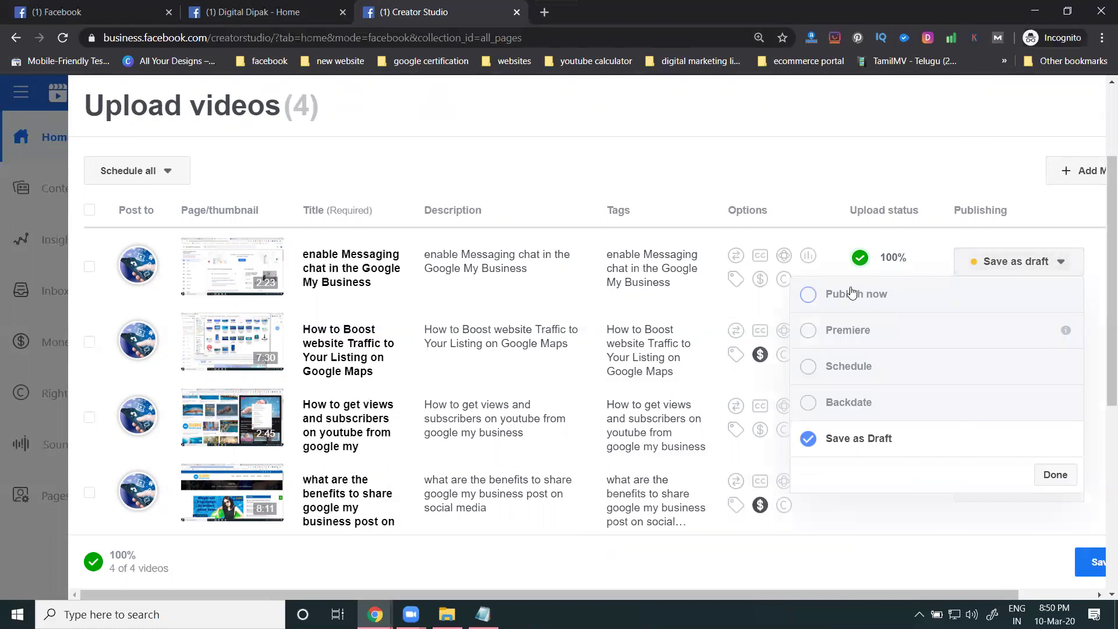
left_click(840, 335)
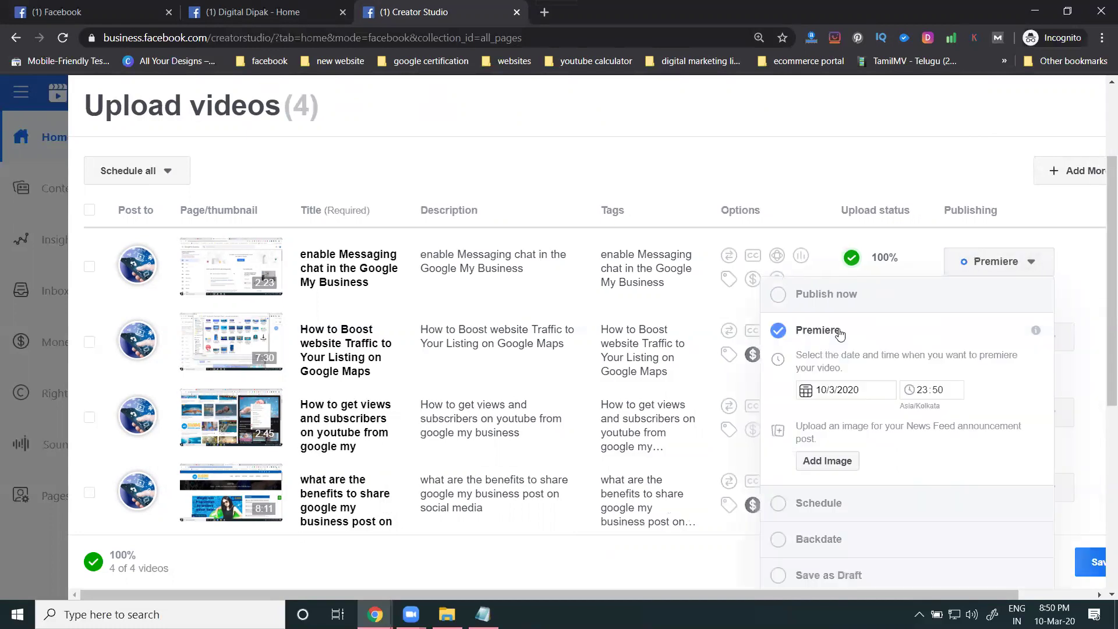
left_click(808, 297)
left_click(1039, 478)
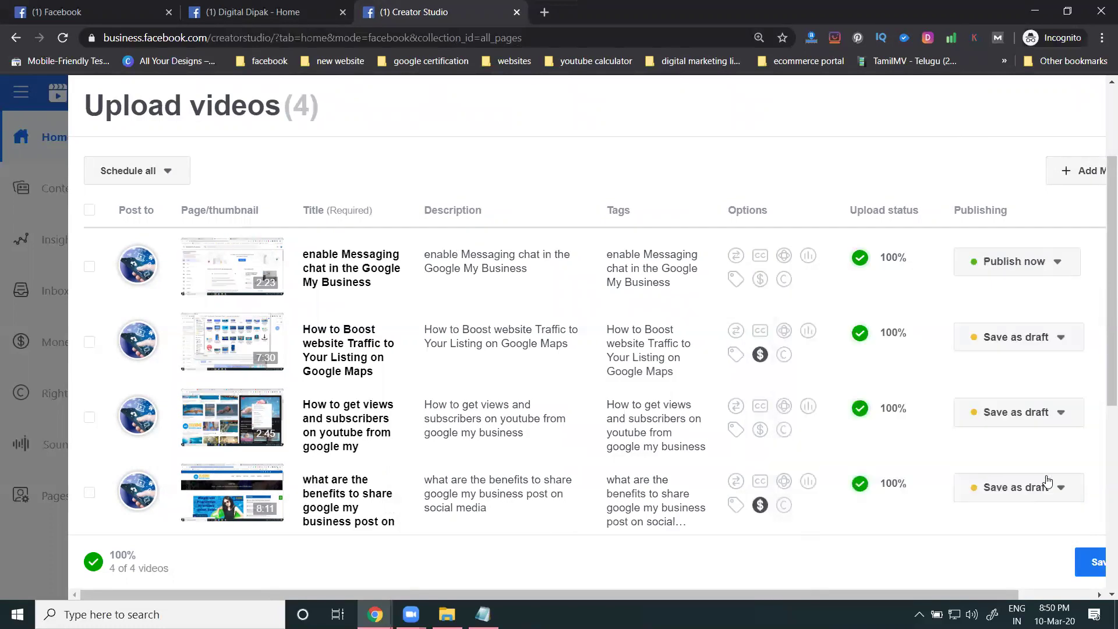
- Set the second video to premiere on Mar 10, 2020 at 11:50pm
left_click(1002, 339)
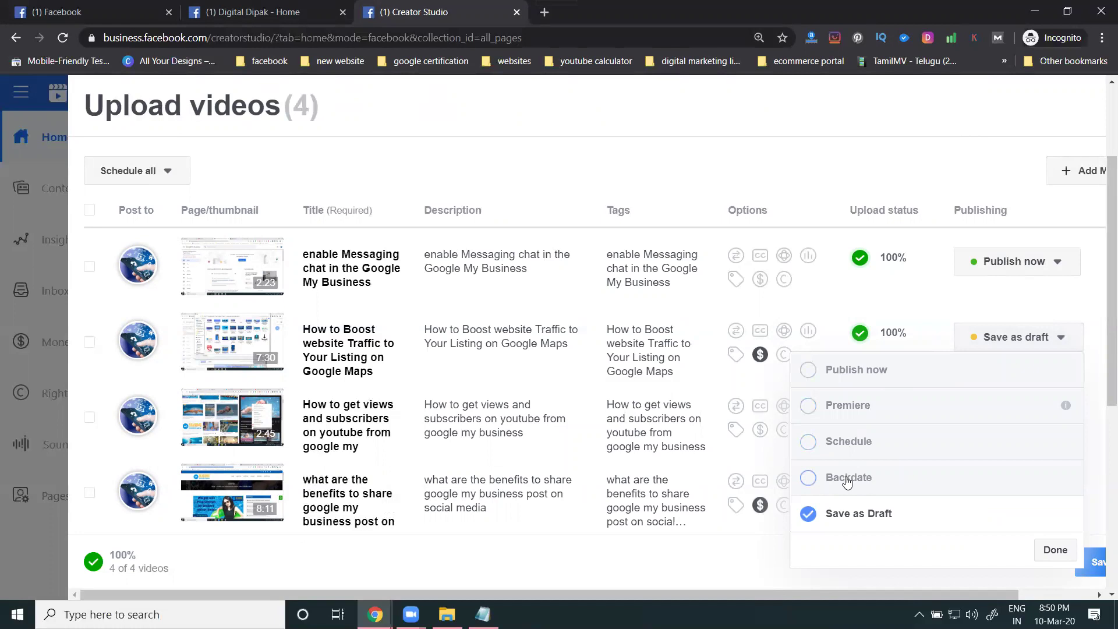
left_click(834, 407)
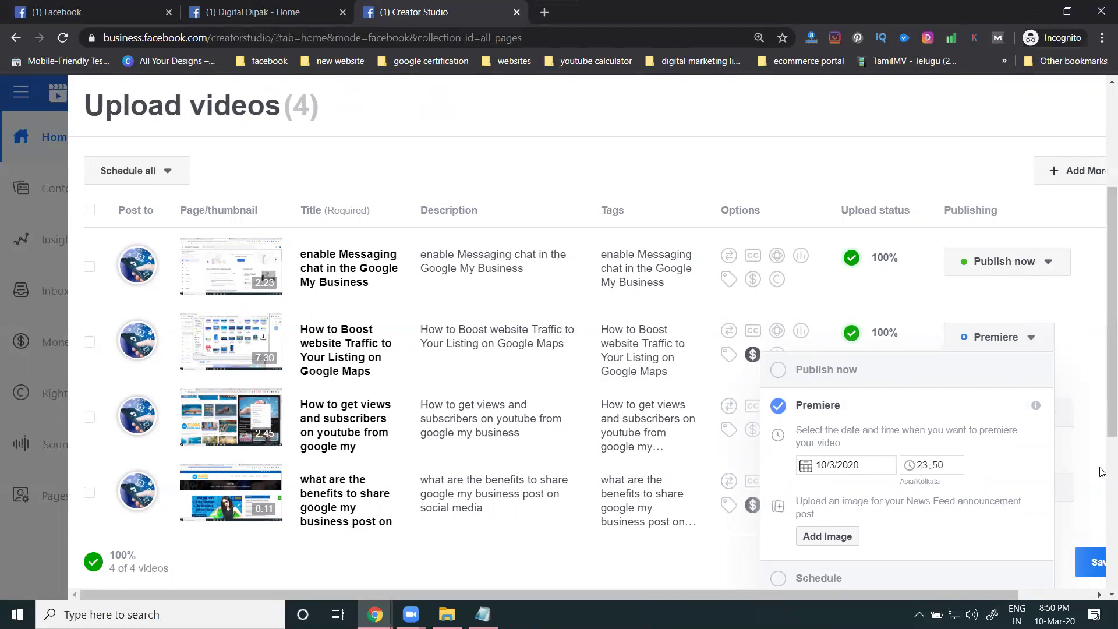
scroll(991, 472, "down", 2)
left_click(1024, 570)
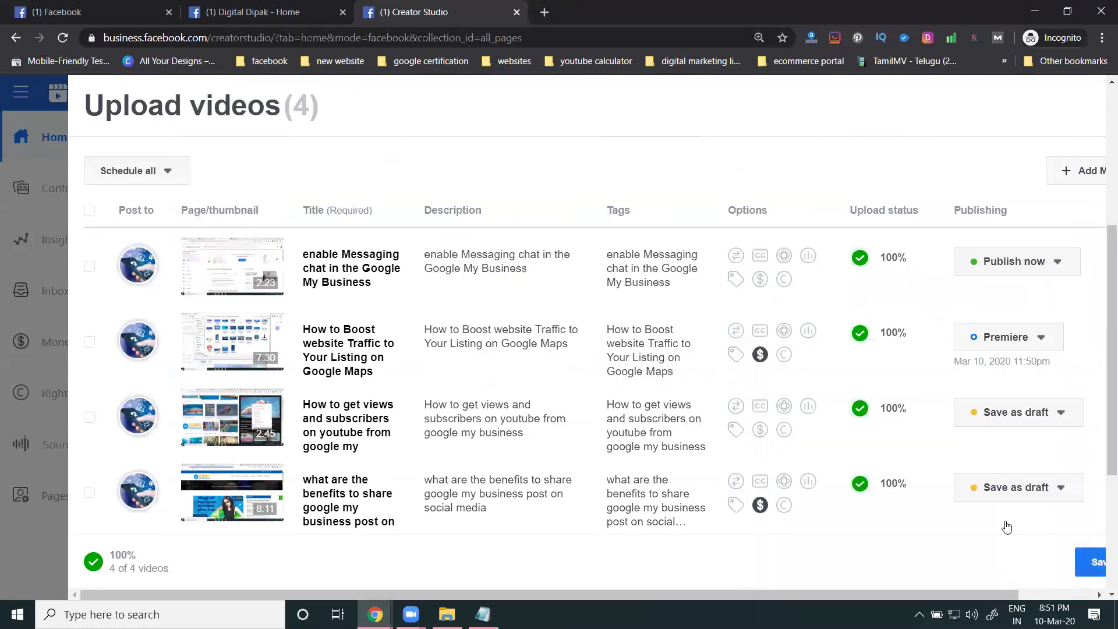
- Set the third video to Publish now
left_click(987, 414)
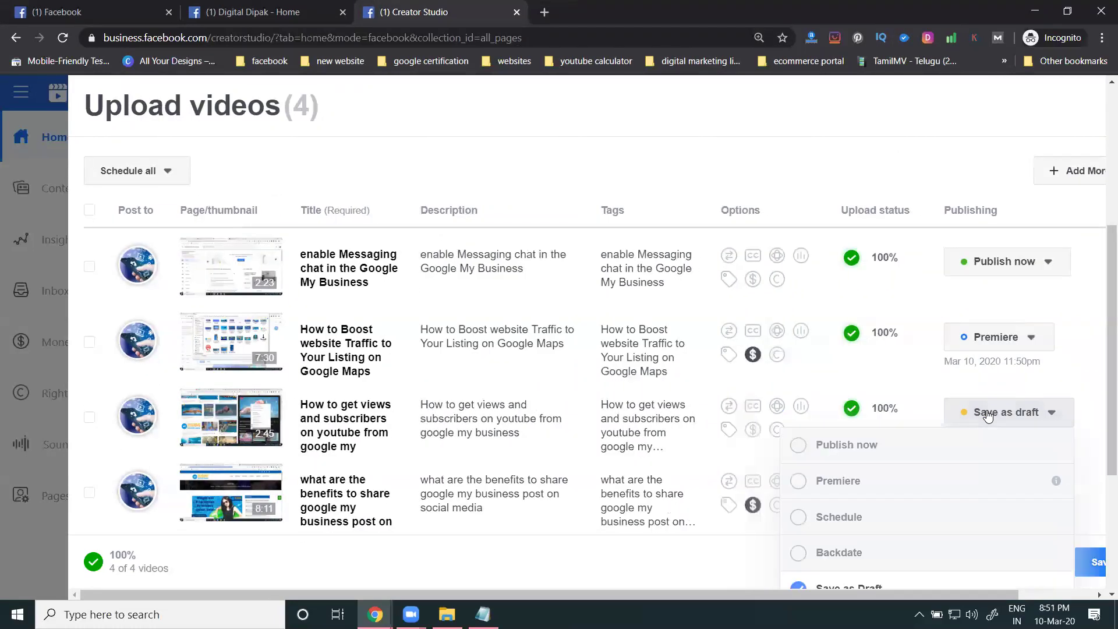
left_click(844, 450)
left_click(1073, 434)
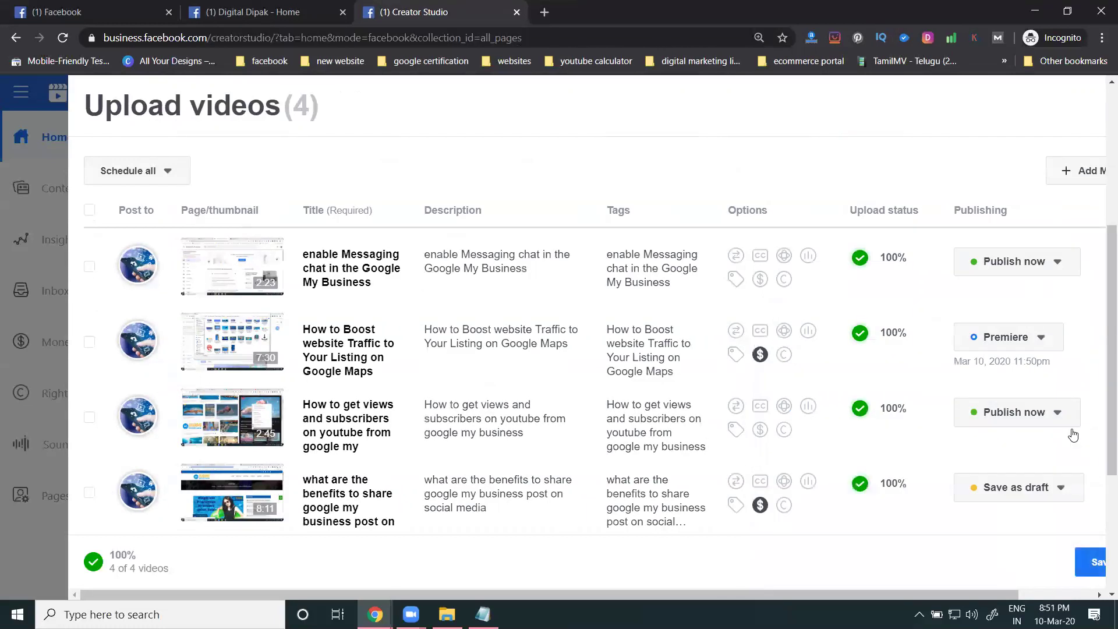
- Schedule the fourth video for 10/3/2020 at 21:20
left_click(1009, 492)
scroll(849, 556, "down", 3)
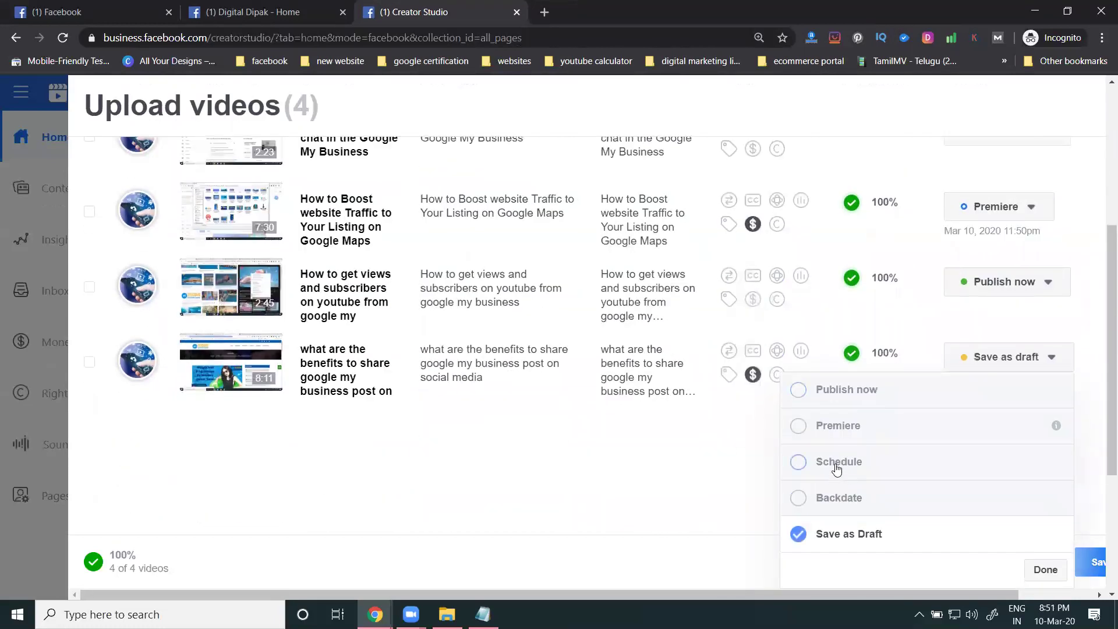
left_click(832, 464)
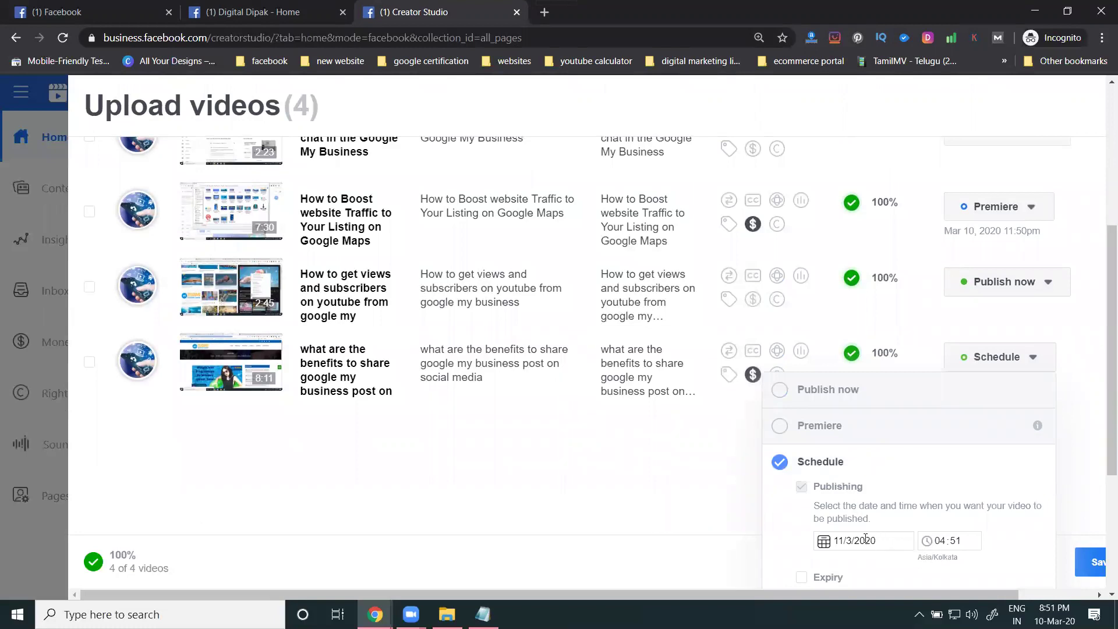
left_click(864, 539)
left_click(881, 424)
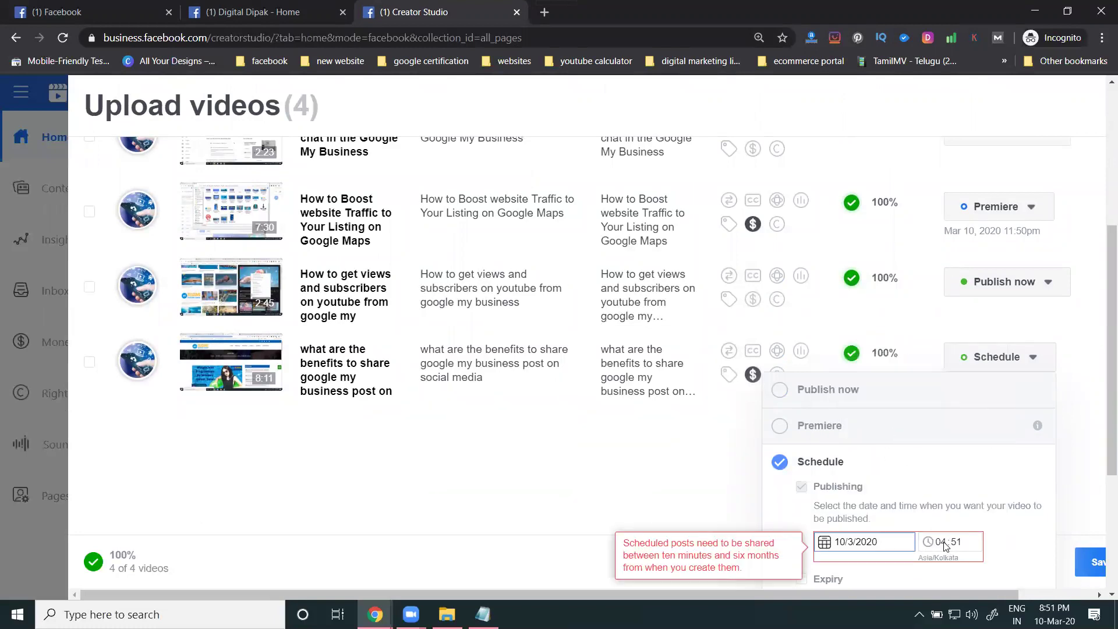
left_click(944, 545)
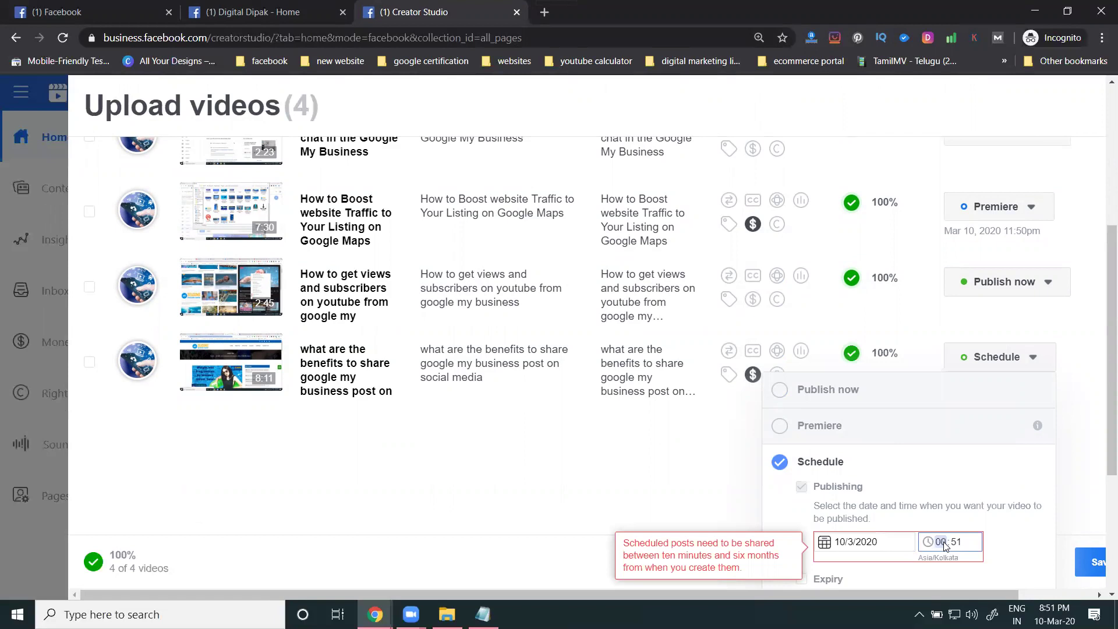
type("9")
scroll(1016, 529, "down", 2)
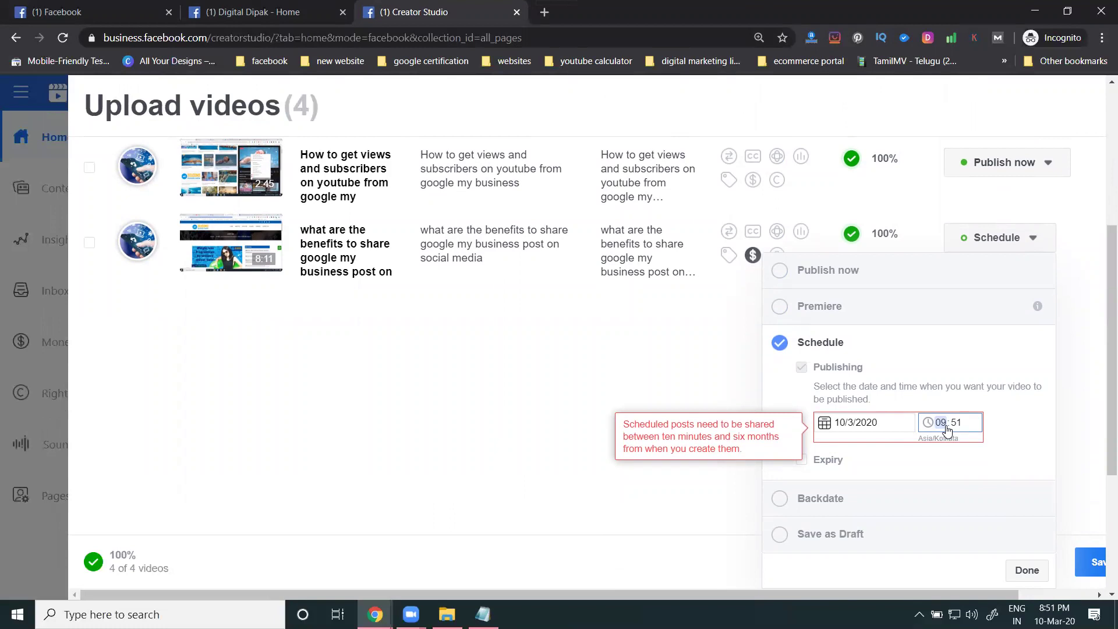
type("21")
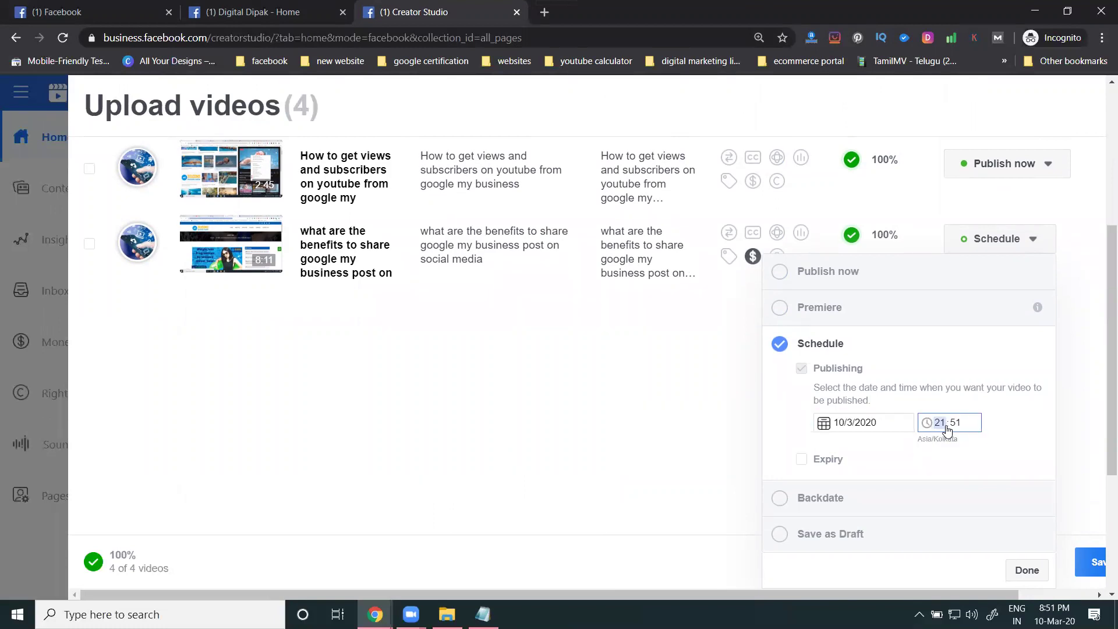
left_click(955, 425)
type("00")
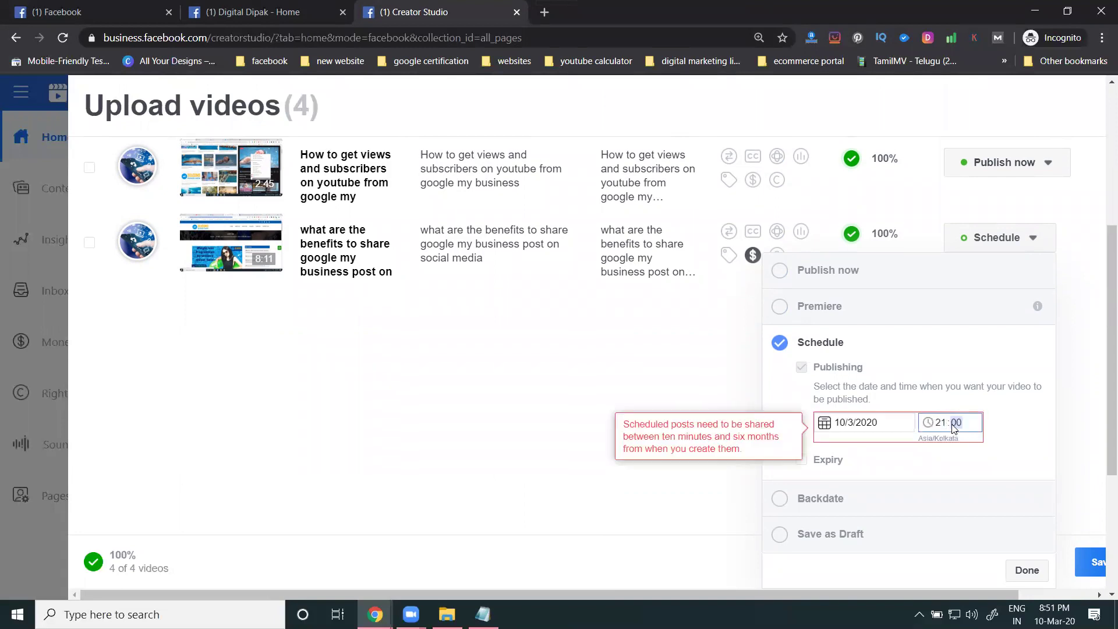
type("0")
type("02")
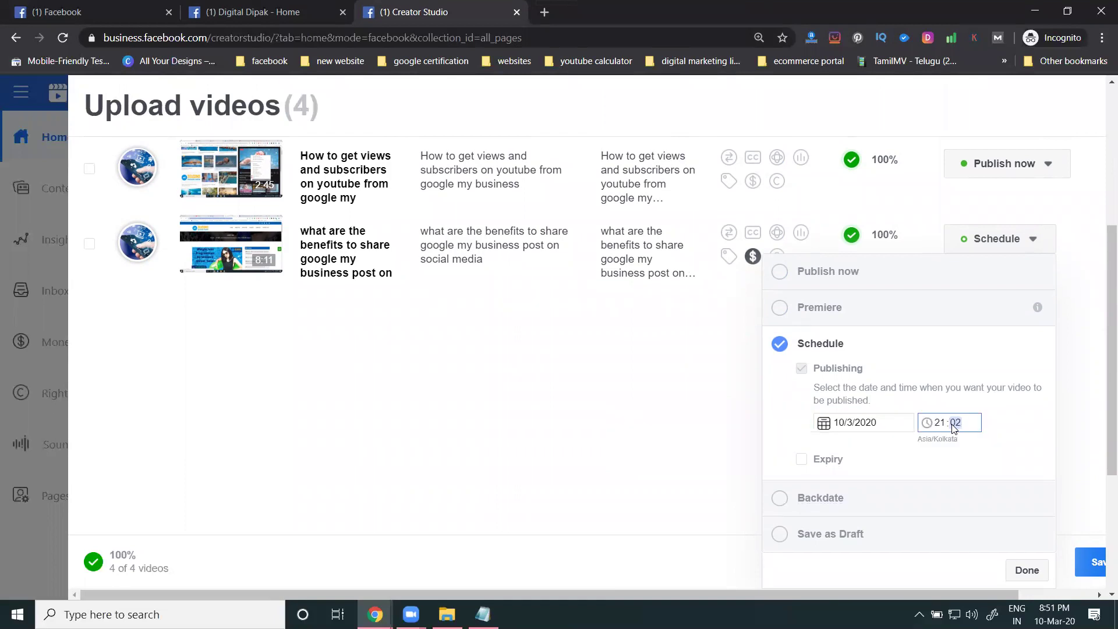
left_click(1015, 571)
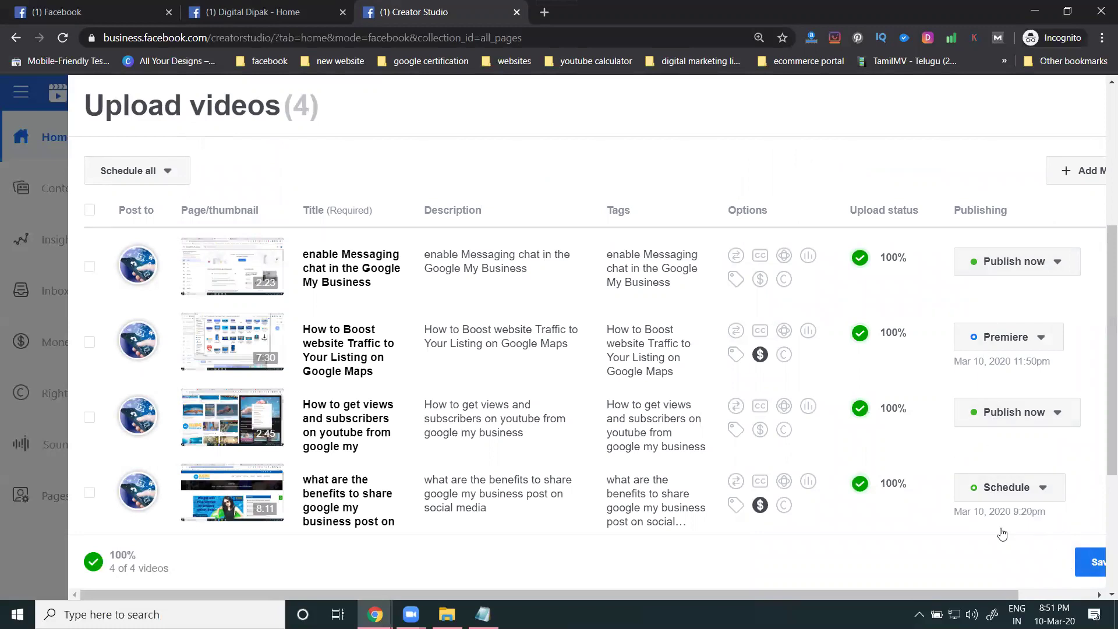
scroll(878, 449, "down", 3)
scroll(878, 449, "down", 2)
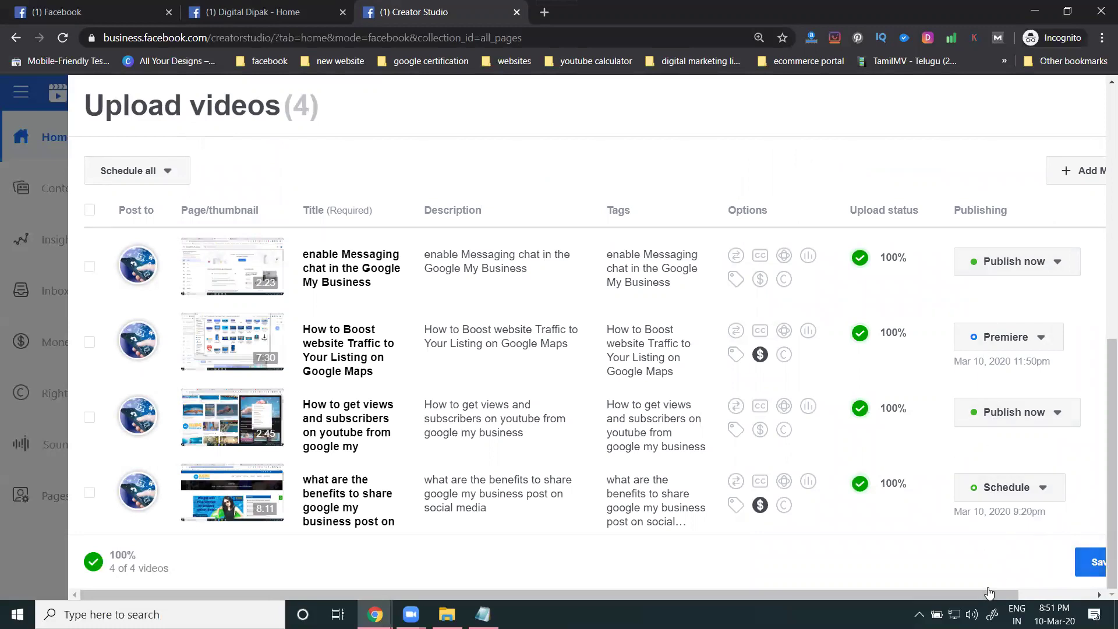
left_click_drag(988, 595, 1049, 586)
- Save changes so the four video posts are submitted for processing
left_click(1062, 564)
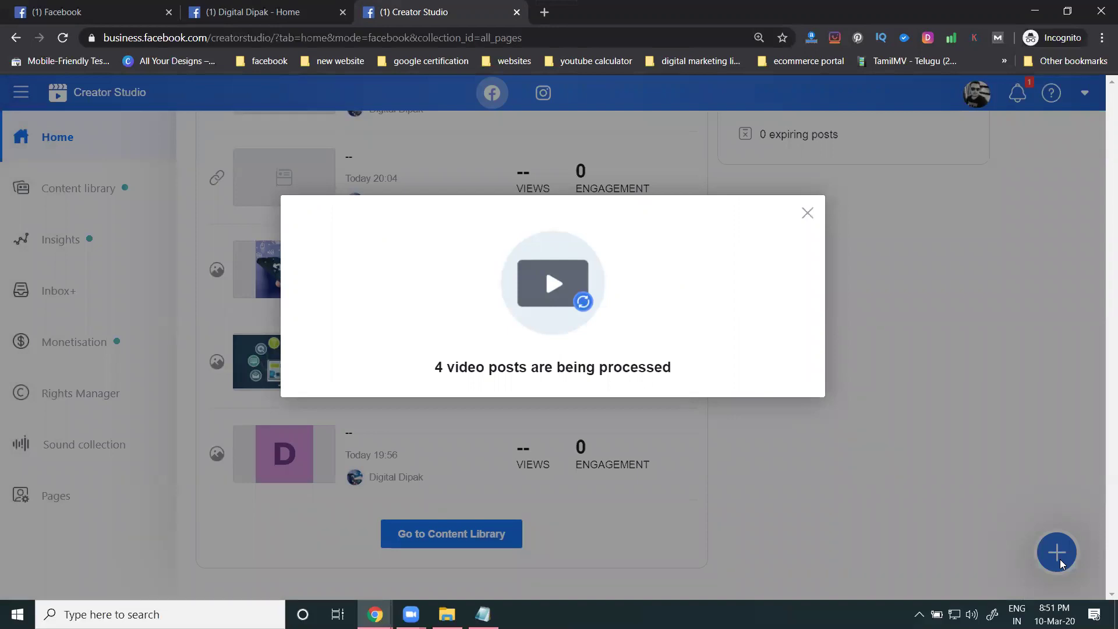
- Close the '4 video posts are being processed' notice to show recent posts
left_click(1063, 563)
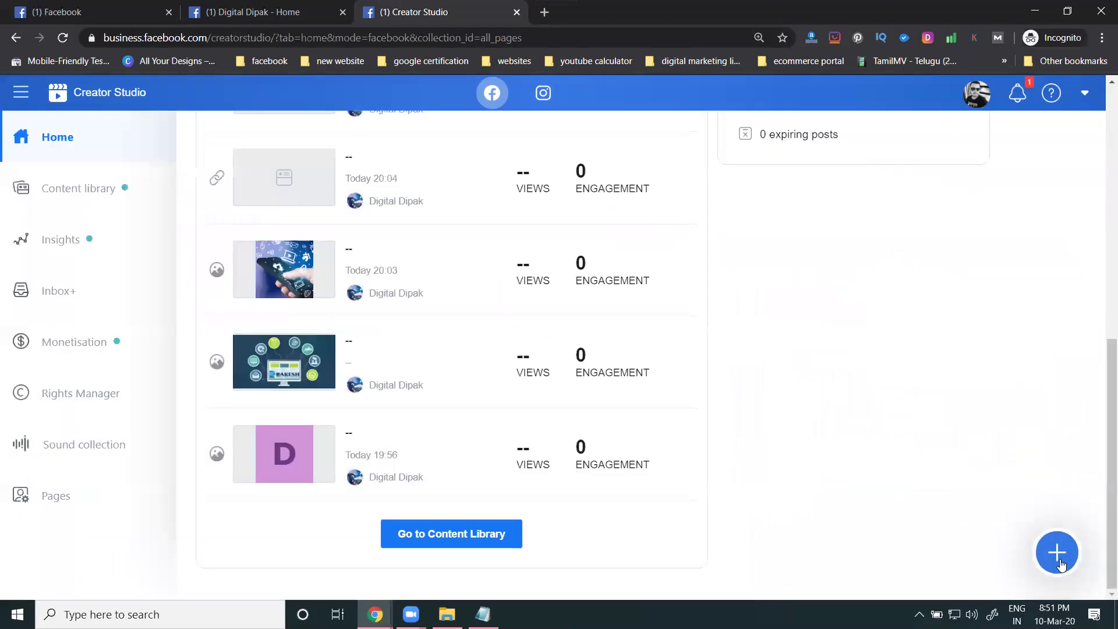